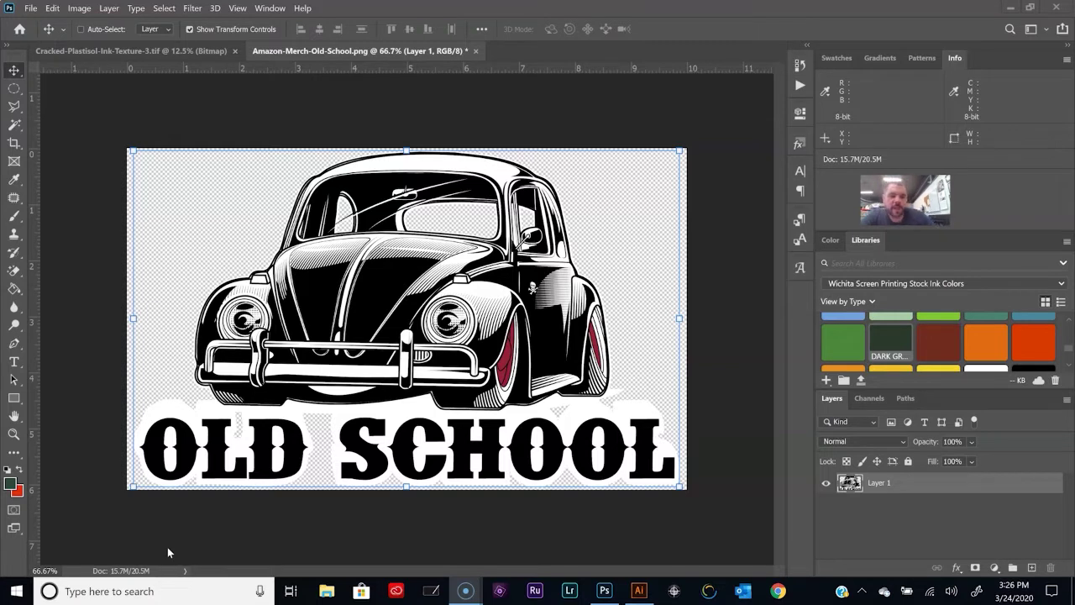
# Step: Add a new layer beneath the Old School car artwork and fill it with black
pyautogui.click(1032, 569)
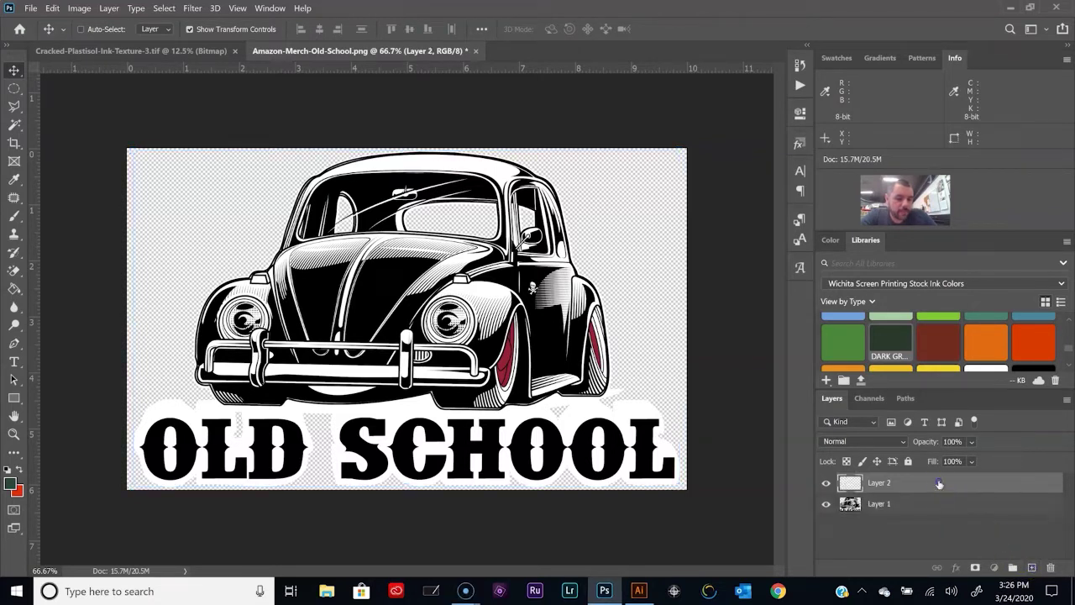
pyautogui.moveTo(940, 504); pyautogui.dragTo(939, 510)
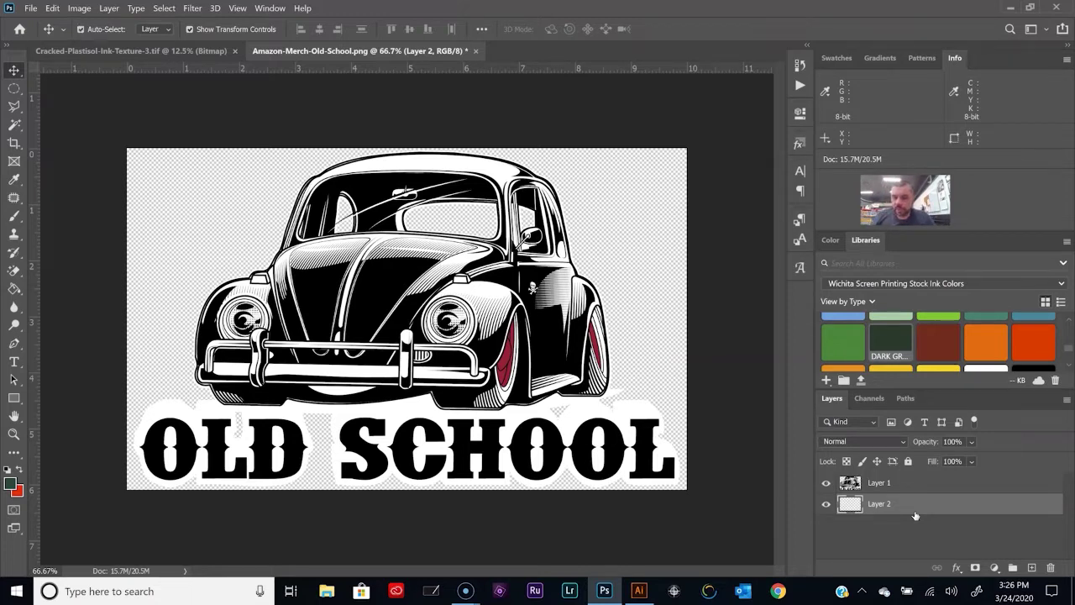
pyautogui.press('d')
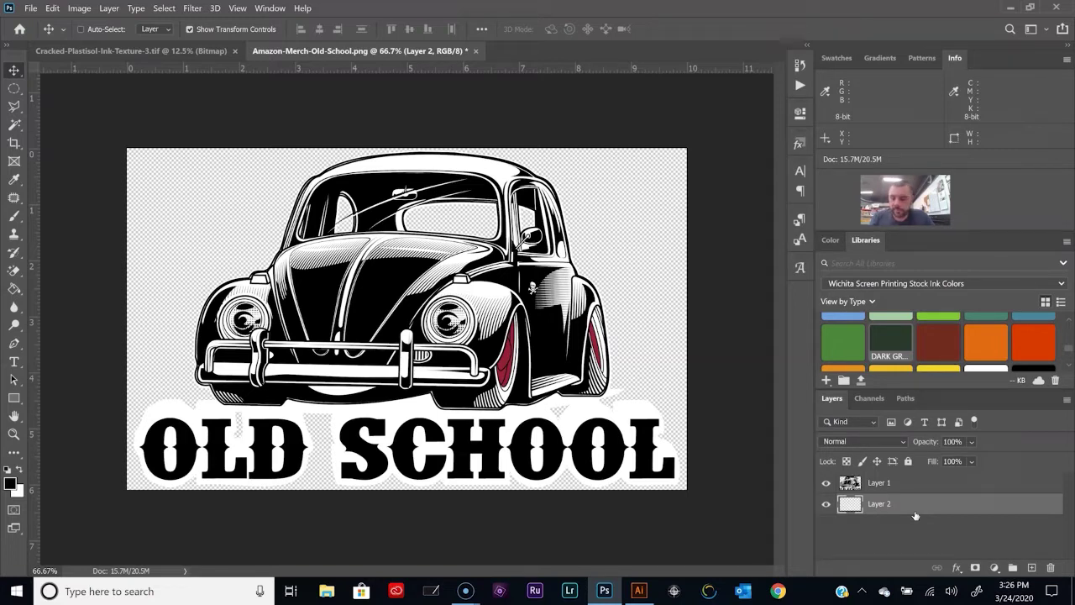
pyautogui.press('x')
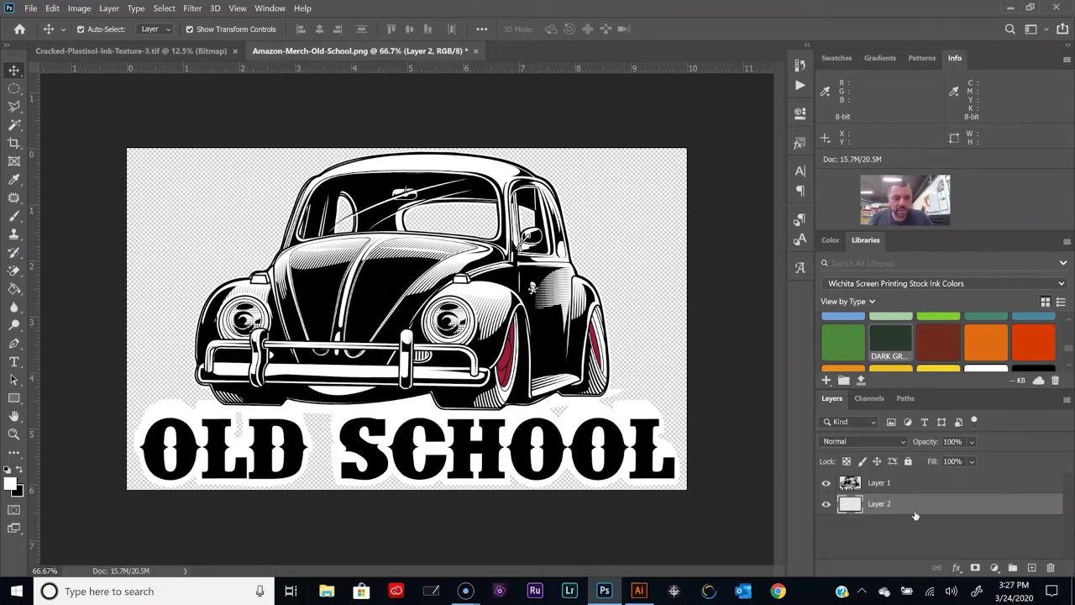
pyautogui.hotkey('ctrl', 'BackSpace')
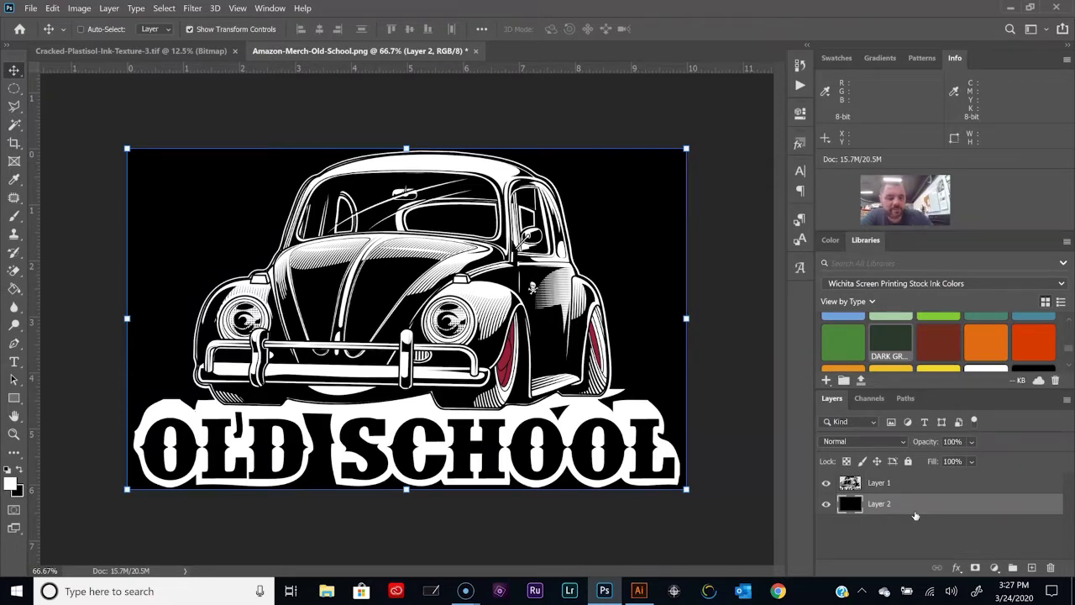
# Step: Add a layer mask to the car artwork layer and display the mask on the canvas
pyautogui.click(884, 487)
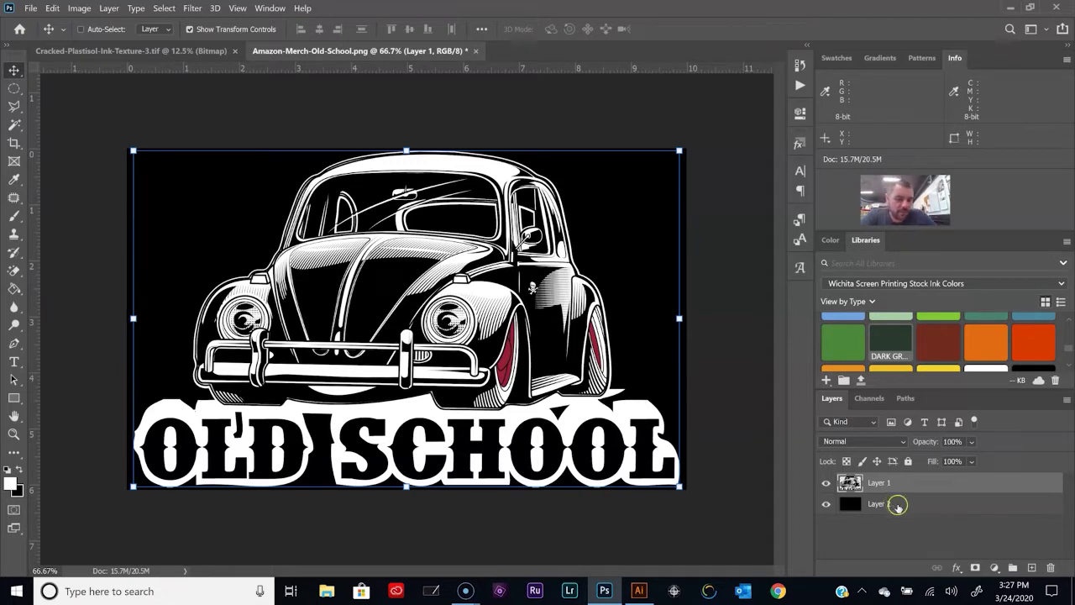
pyautogui.click(977, 569)
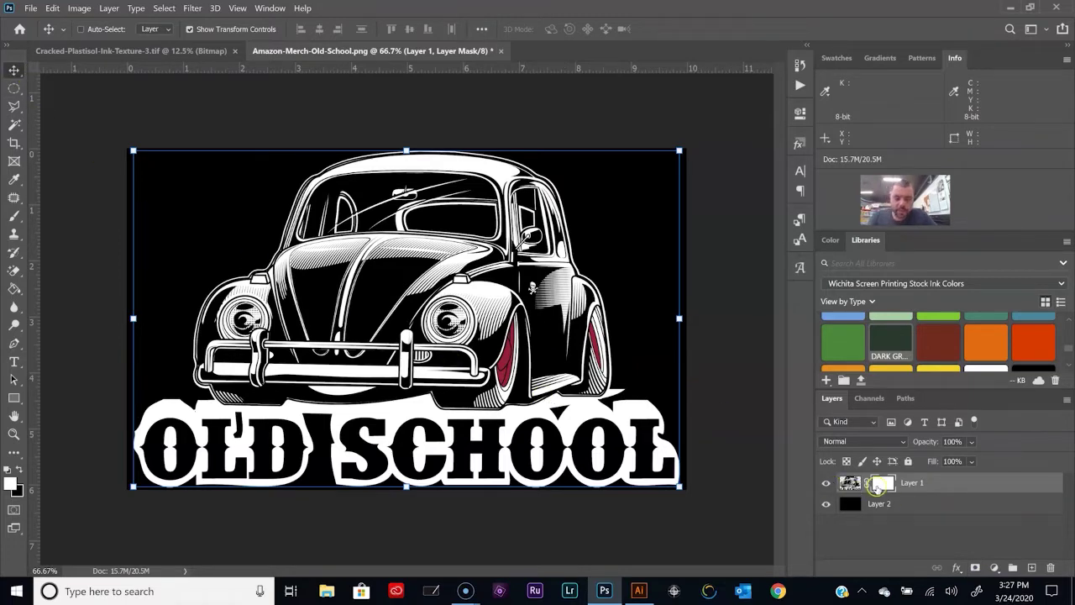
pyautogui.keyDown('alt'); pyautogui.click(880, 487); pyautogui.keyUp('alt')
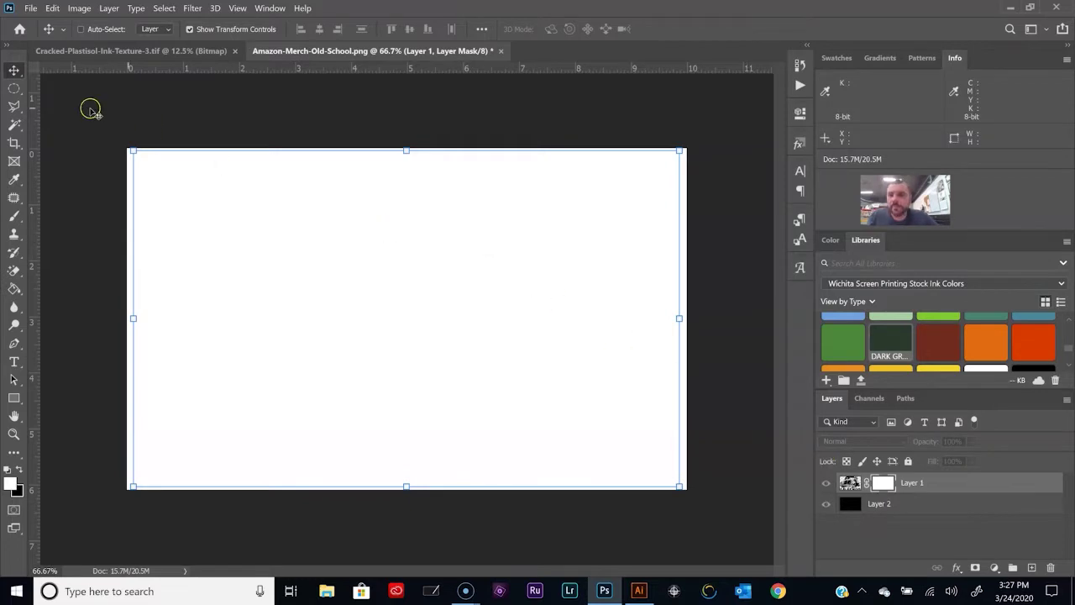
# Step: Paste the texture from Cracked-Plastisol-Ink-Texture-3.tif into the artwork layer's mask and shift it across the canvas
pyautogui.click(107, 52)
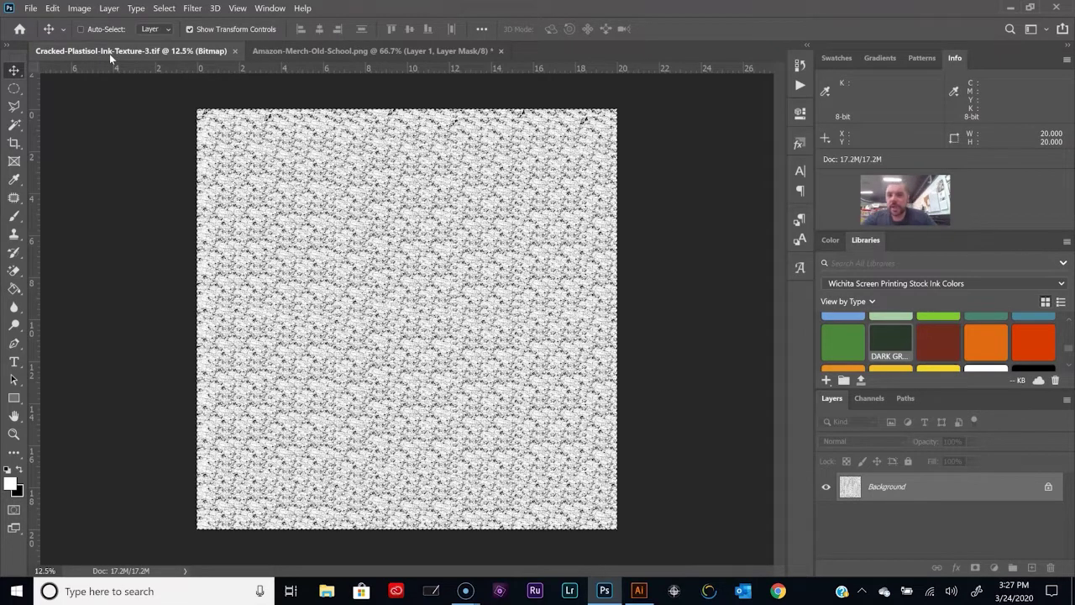
pyautogui.click(363, 53)
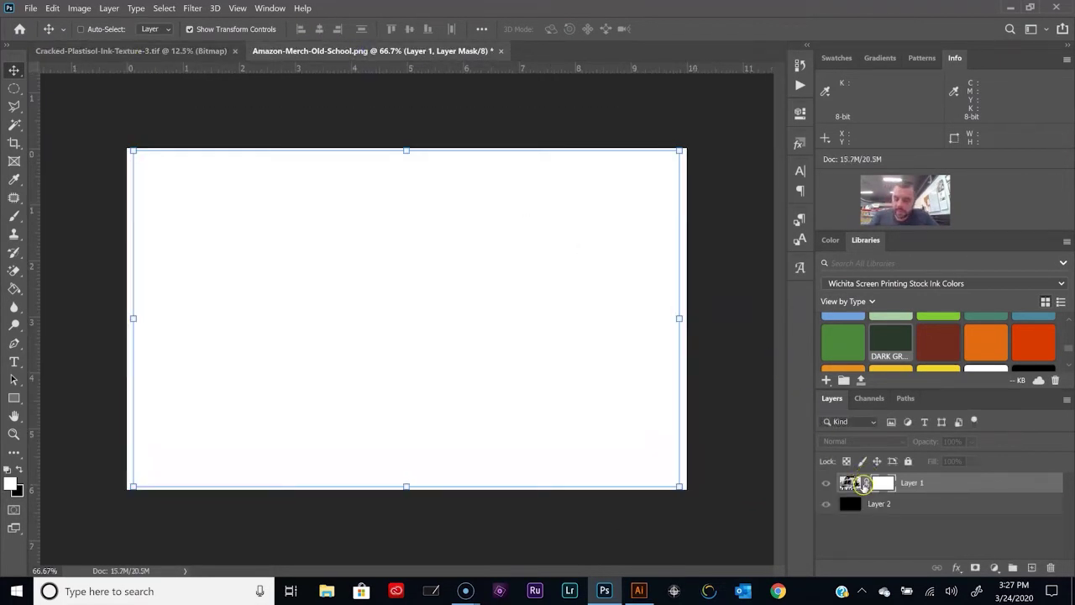
pyautogui.hotkey('ctrl', 'v')
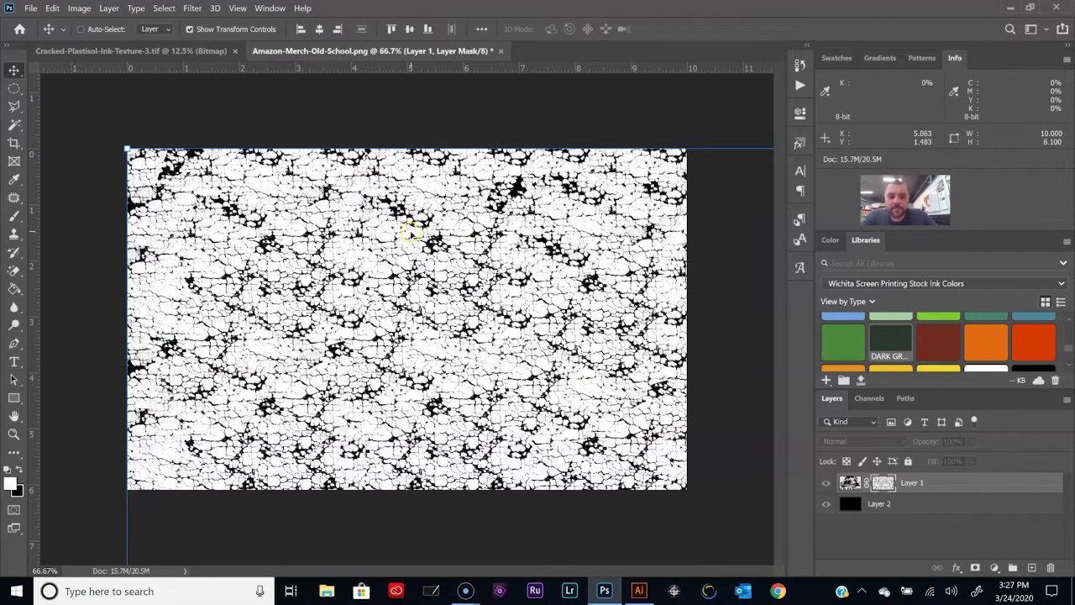
pyautogui.moveTo(447, 250); pyautogui.dragTo(411, 232)
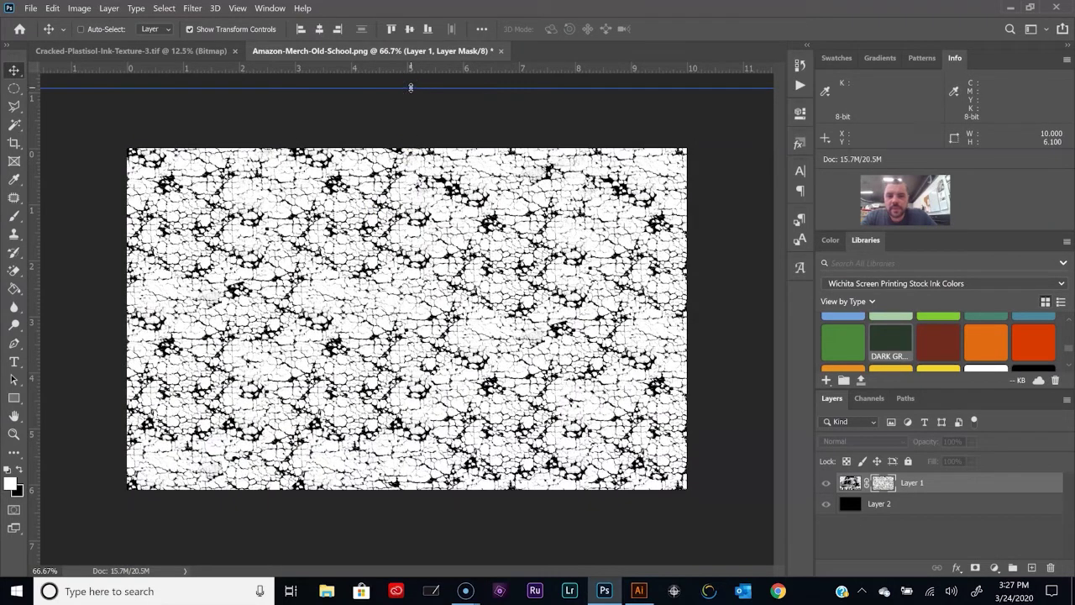
# Step: Scale the pasted mask texture to 90.45% and reposition it to cover the whole canvas
pyautogui.hotkey('ctrl', 't')
pyautogui.moveTo(404, 137); pyautogui.dragTo(381, 303)
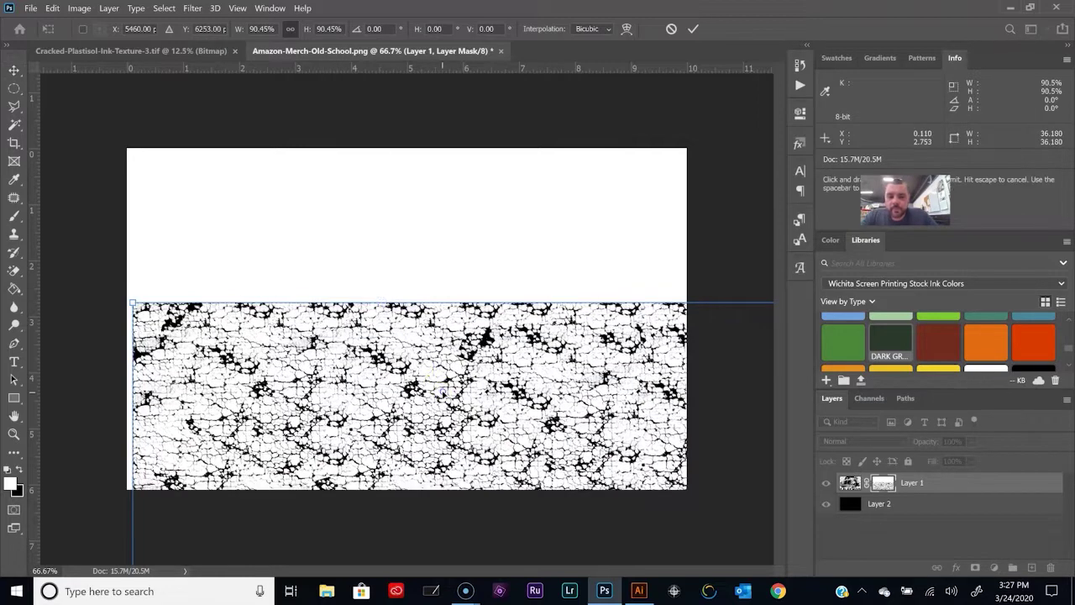
pyautogui.moveTo(333, 192); pyautogui.dragTo(298, 168)
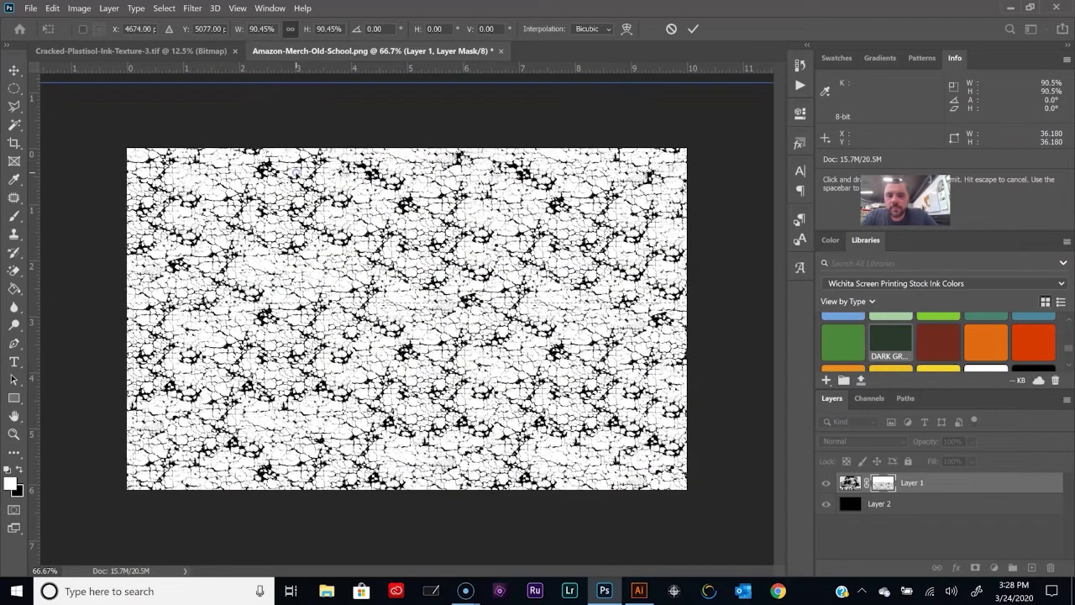
pyautogui.click(694, 28)
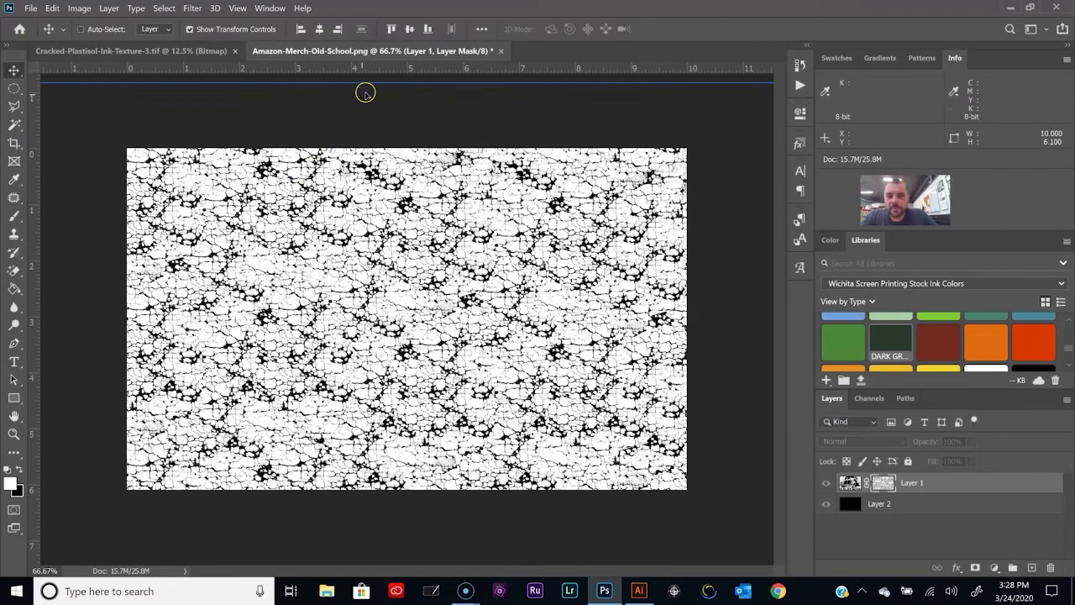
# Step: Scale the mask texture down to 55.99% and move it back over the whole canvas
pyautogui.hotkey('ctrl', 't')
pyautogui.moveTo(343, 259); pyautogui.dragTo(334, 286)
pyautogui.moveTo(433, 393); pyautogui.dragTo(579, 84)
pyautogui.click(319, 29)
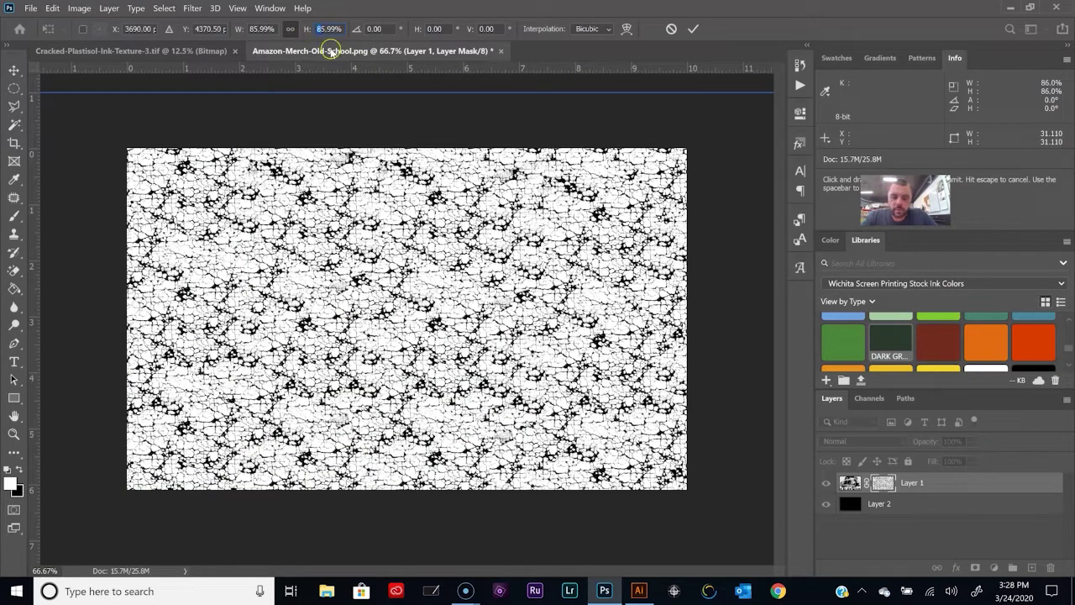
pyautogui.press('BackSpace')
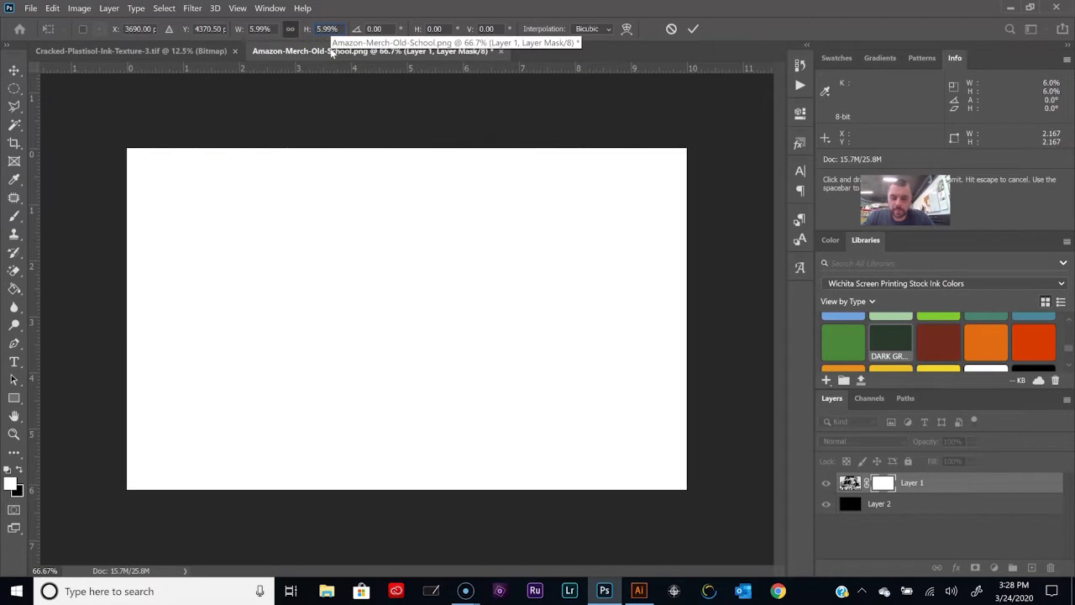
pyautogui.write('5')
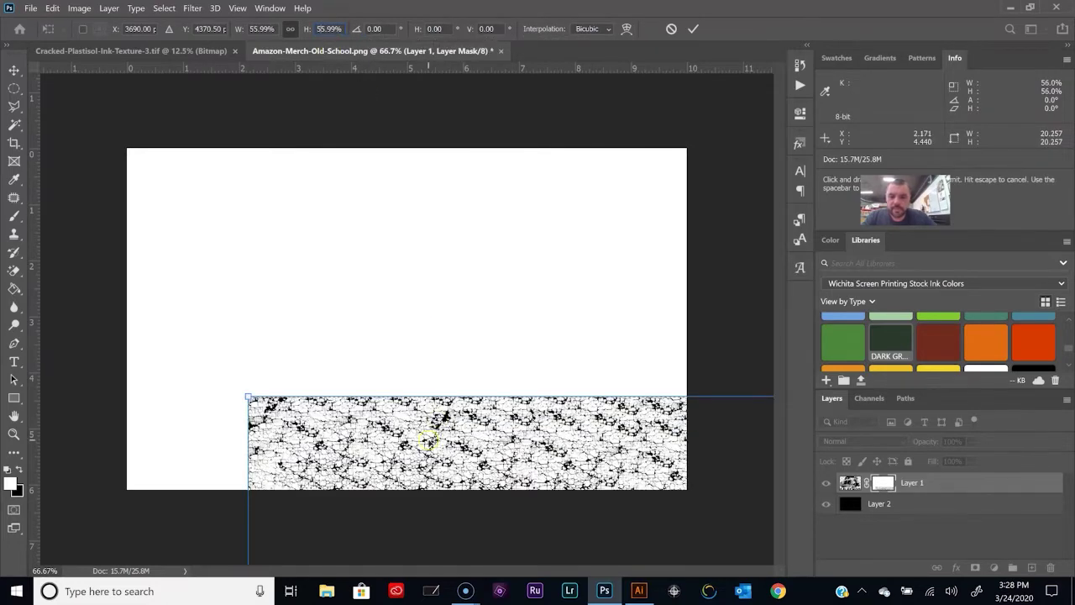
pyautogui.moveTo(427, 440); pyautogui.dragTo(138, 67)
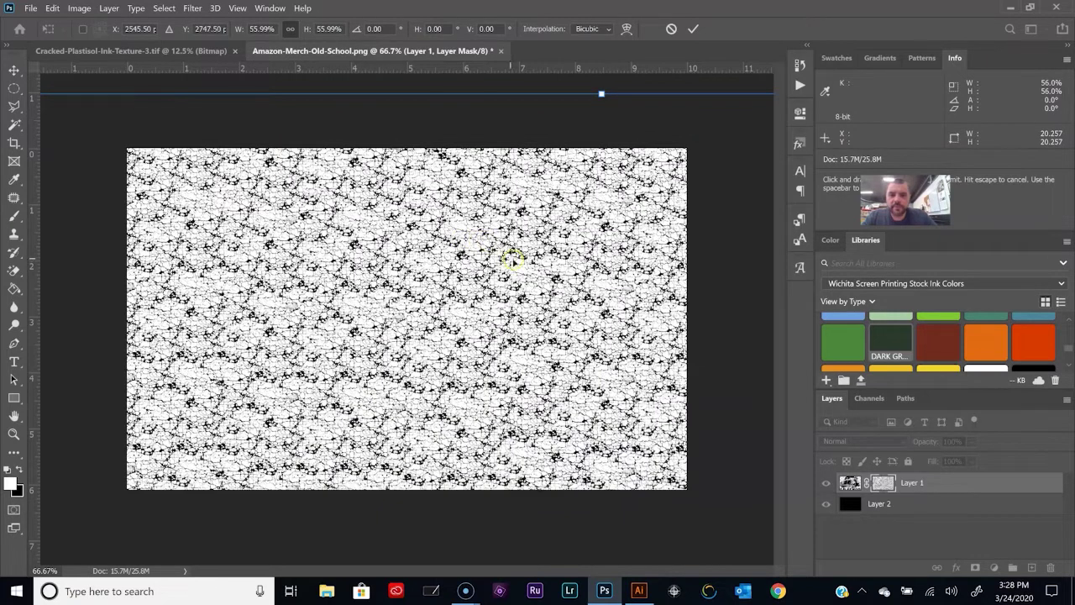
pyautogui.click(693, 32)
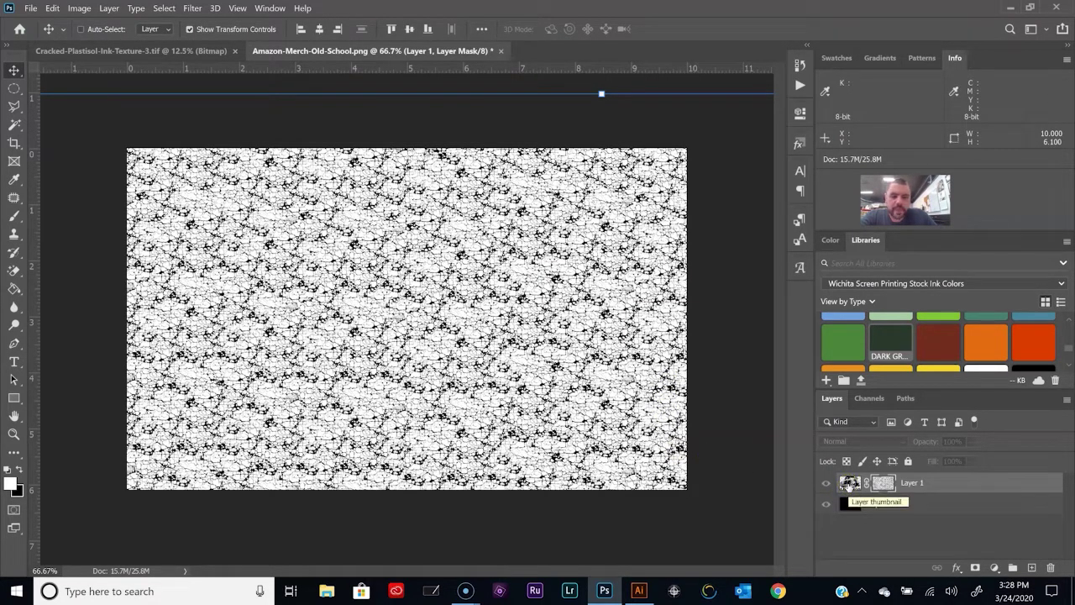
# Step: Return from the mask view to the artwork and hide the black background layer
pyautogui.click(848, 485)
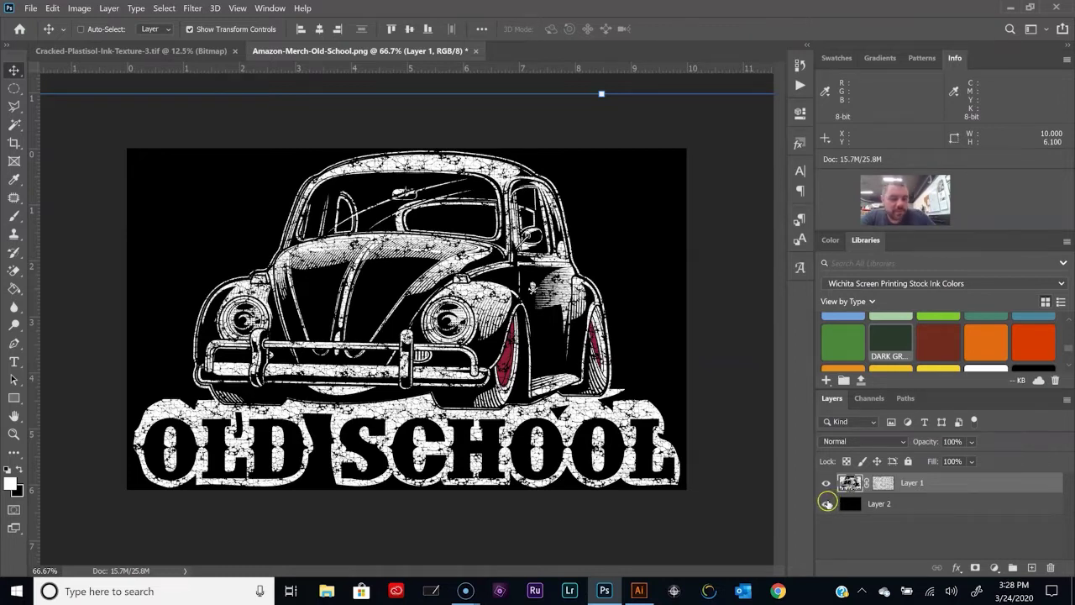
pyautogui.click(827, 504)
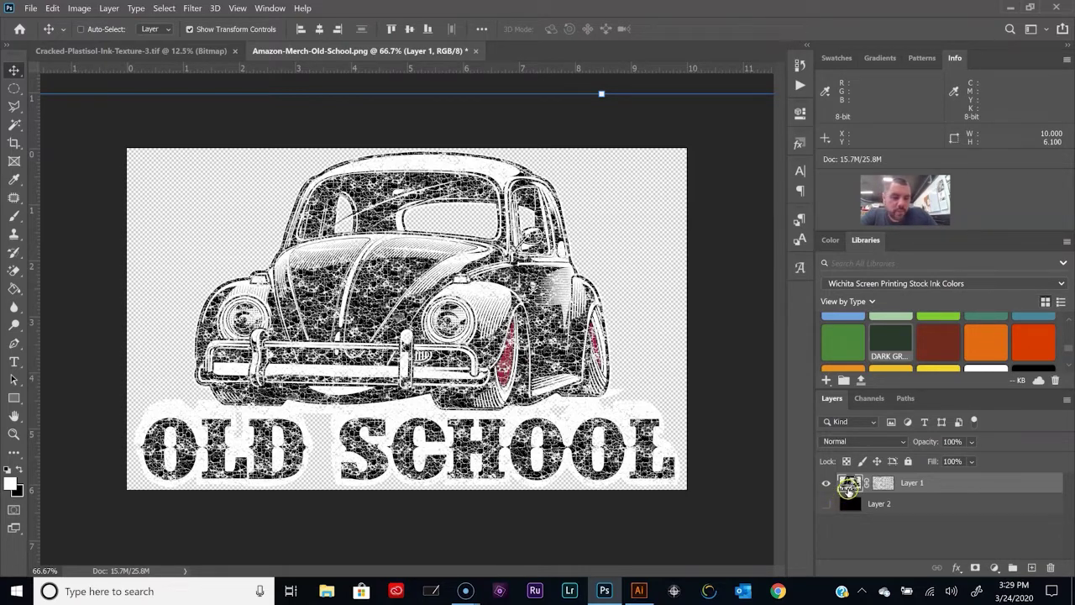
# Step: Select the artwork's white areas with an inverted Color Range at fuzziness 32 and save the selection as a new channel
pyautogui.click(868, 400)
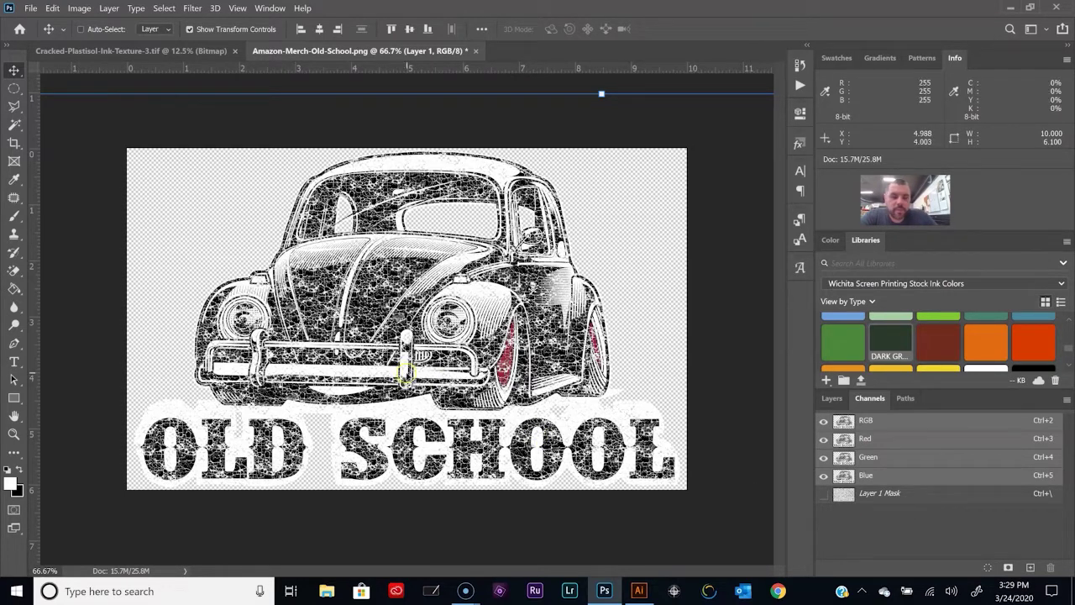
pyautogui.click(162, 10)
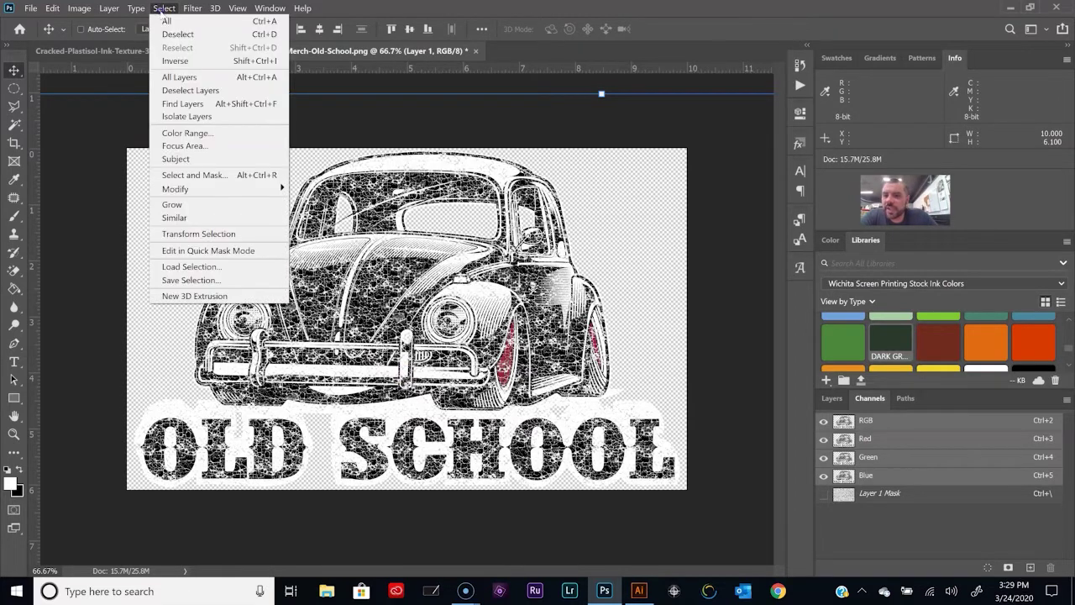
pyautogui.click(197, 134)
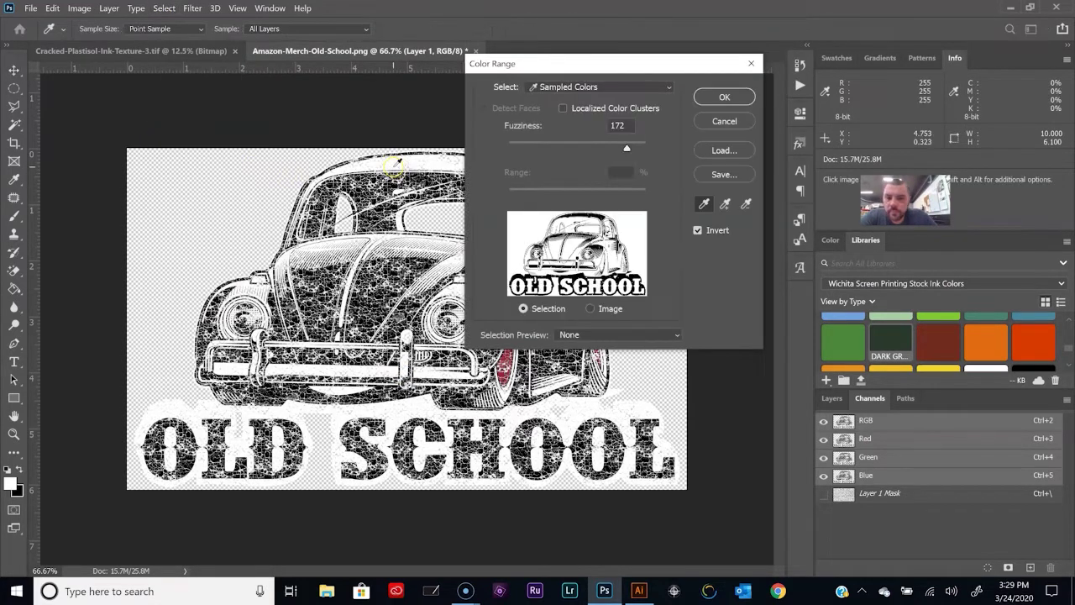
pyautogui.click(697, 233)
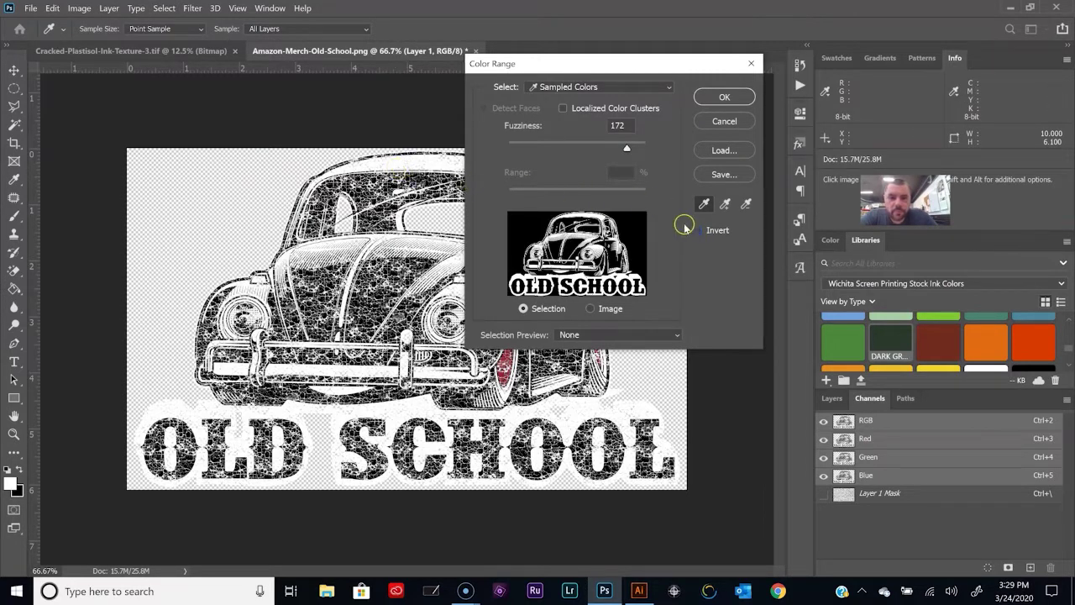
pyautogui.click(698, 231)
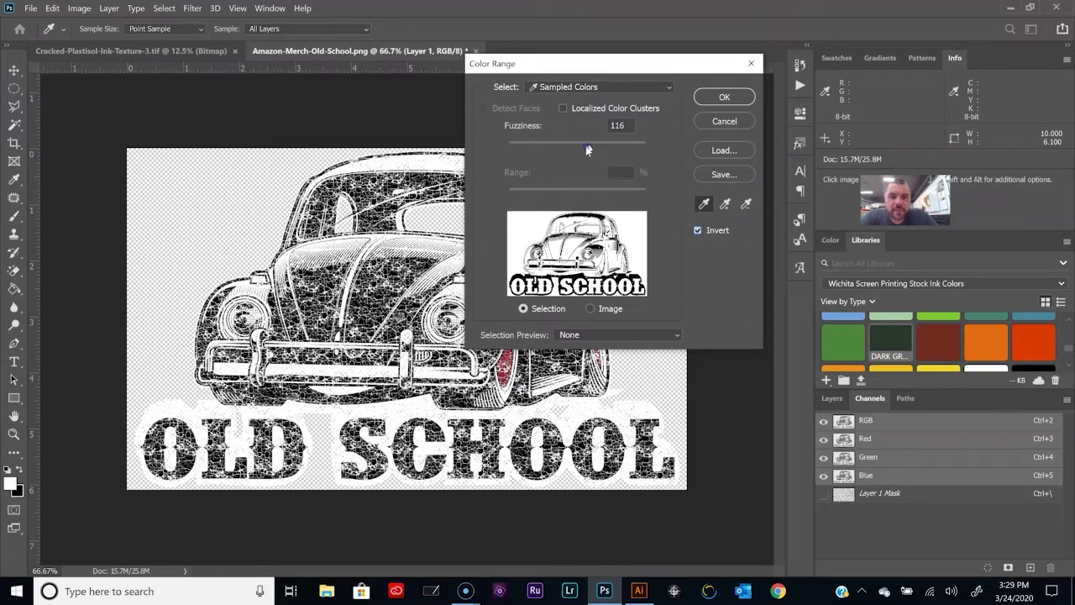
pyautogui.moveTo(578, 150); pyautogui.dragTo(568, 150)
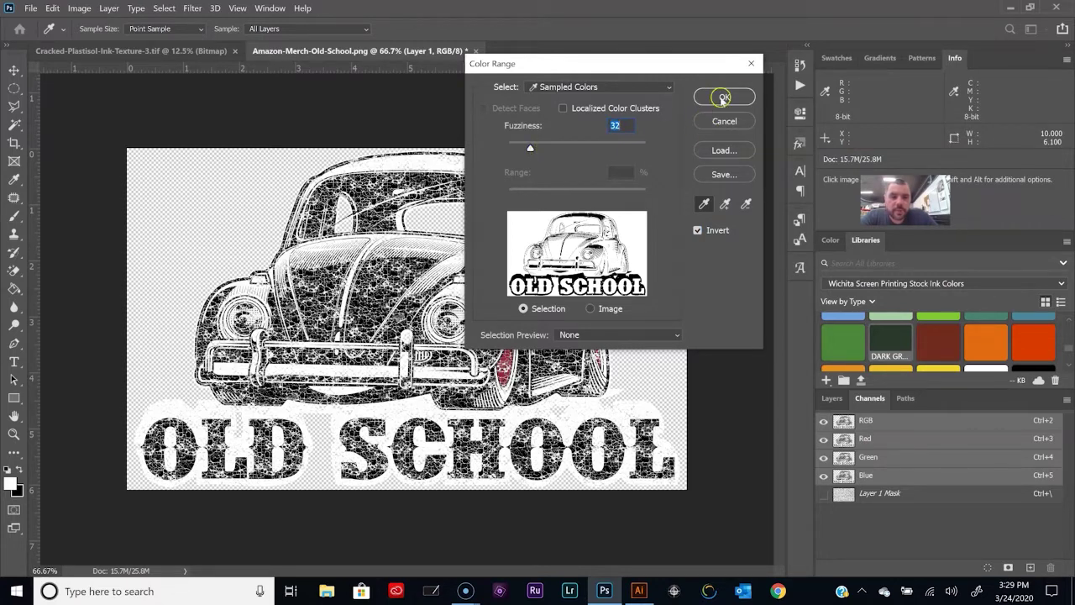
pyautogui.click(721, 97)
pyautogui.press('v')
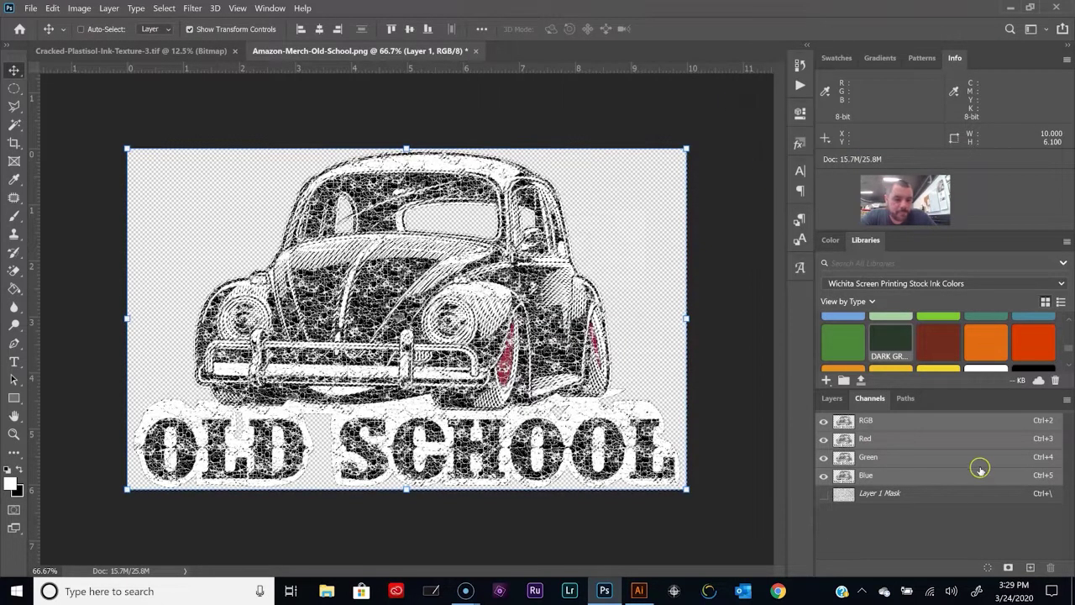
pyautogui.click(1011, 569)
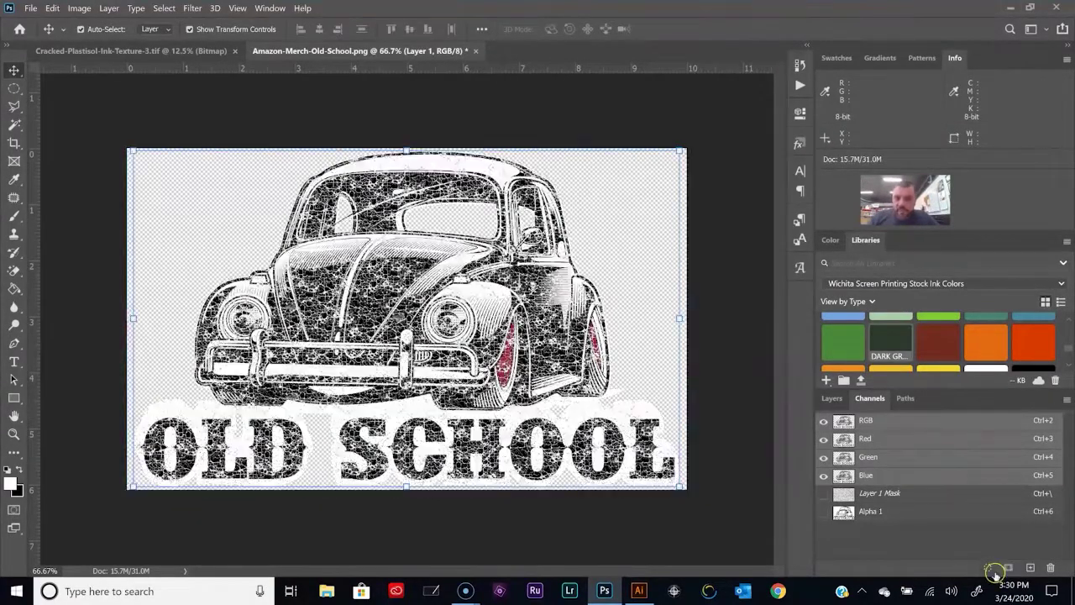
# Step: Convert the Alpha 1 channel of the artwork's white areas into a spot color named White, colored ffffff at 90% solidity
pyautogui.click(844, 514)
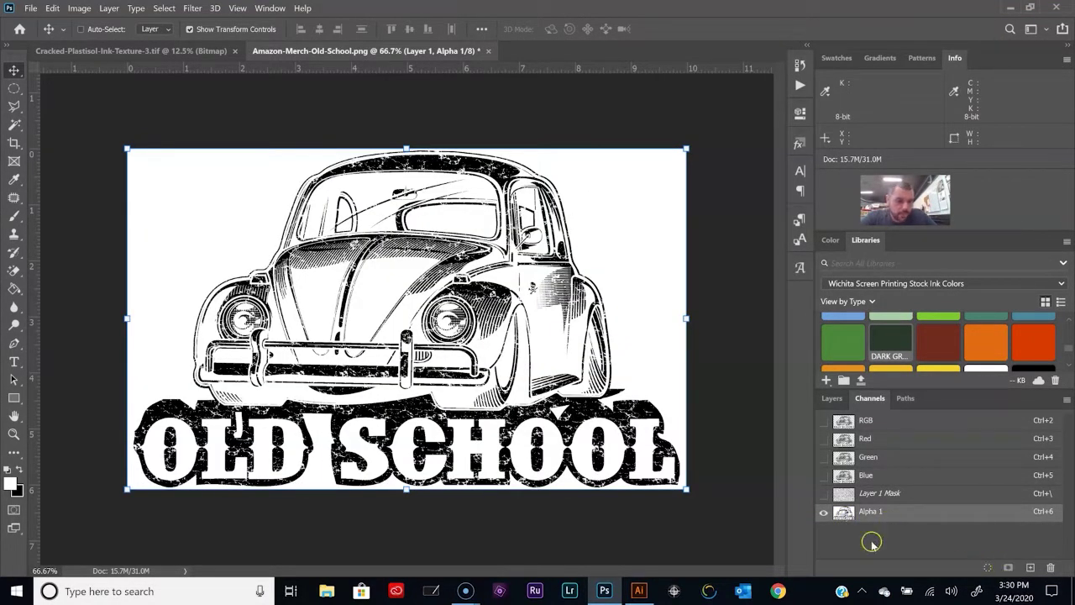
pyautogui.doubleClick(844, 513)
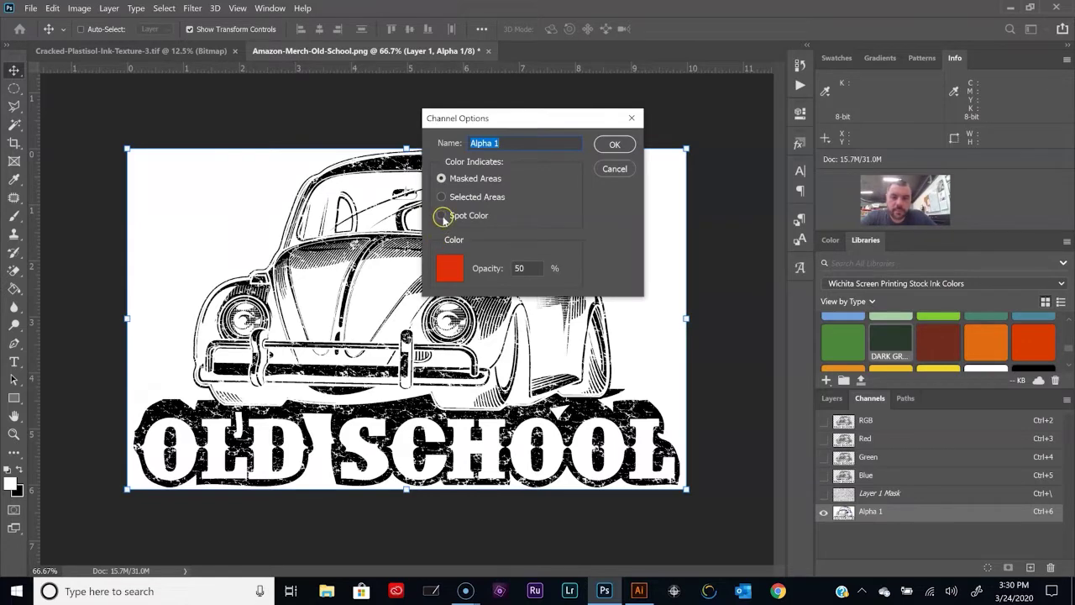
pyautogui.click(442, 216)
pyautogui.click(451, 270)
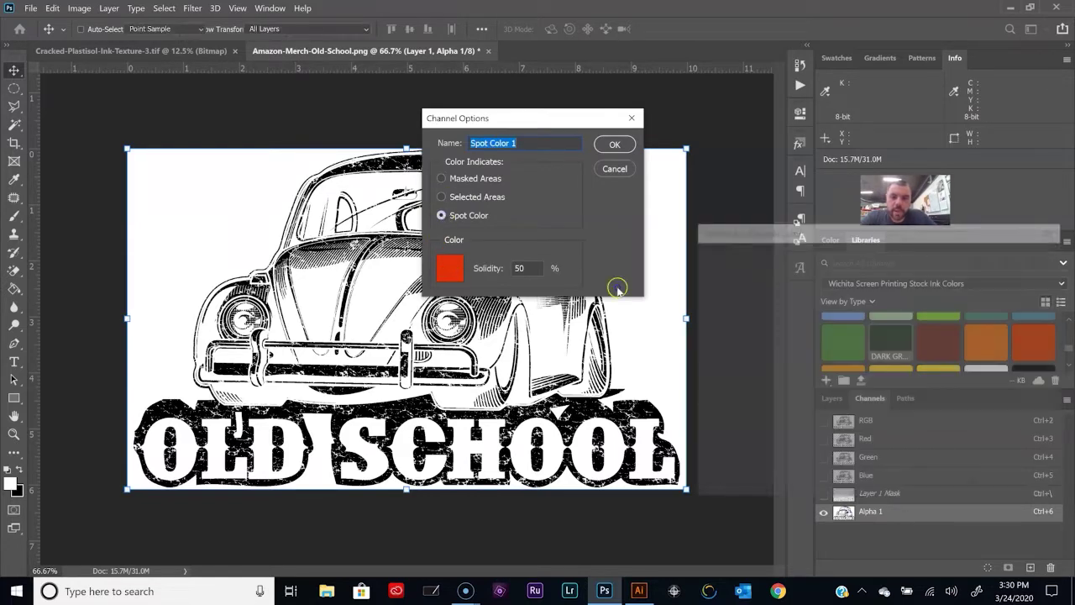
pyautogui.click(676, 250)
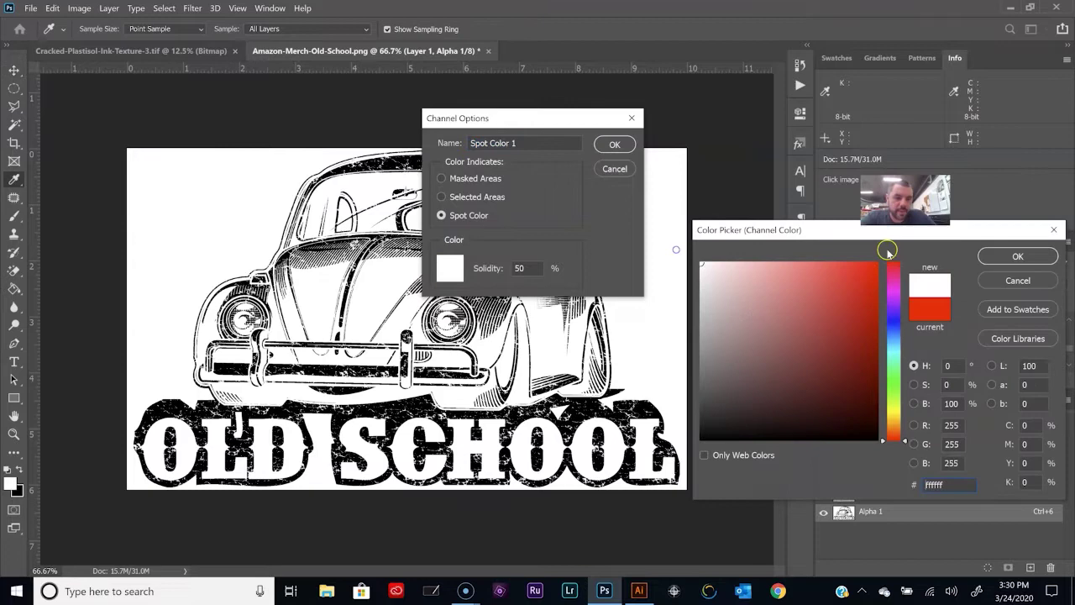
pyautogui.click(1014, 256)
pyautogui.doubleClick(518, 268)
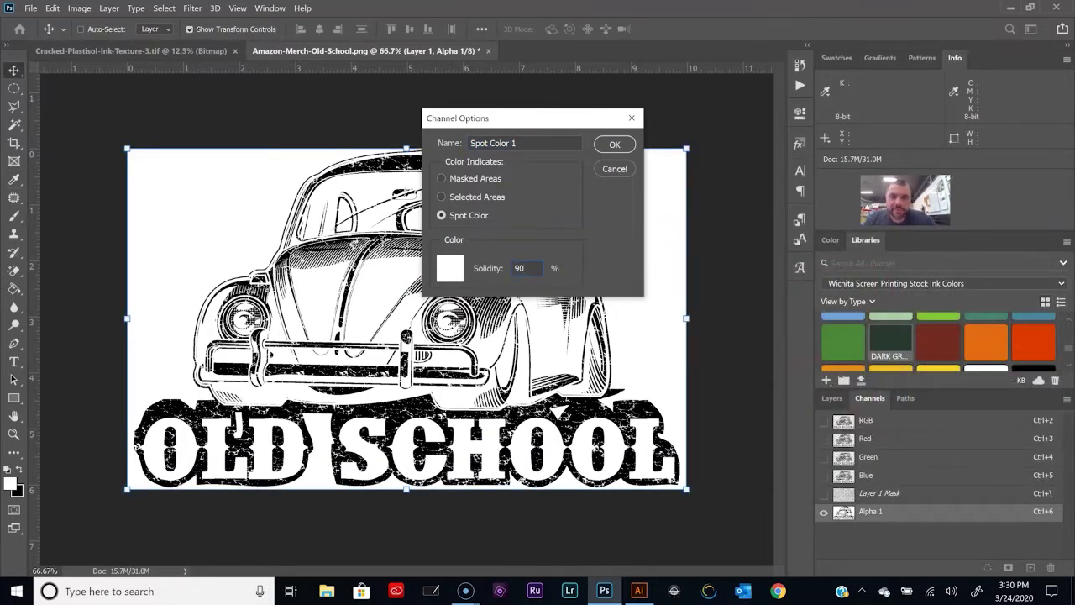
pyautogui.moveTo(528, 144); pyautogui.dragTo(473, 145)
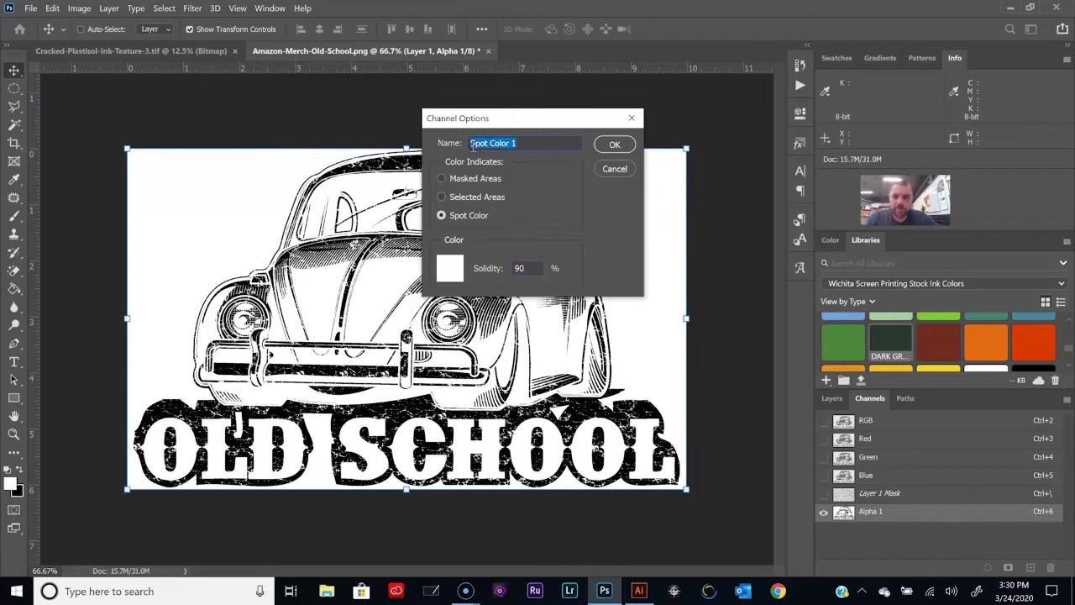
pyautogui.write('White')
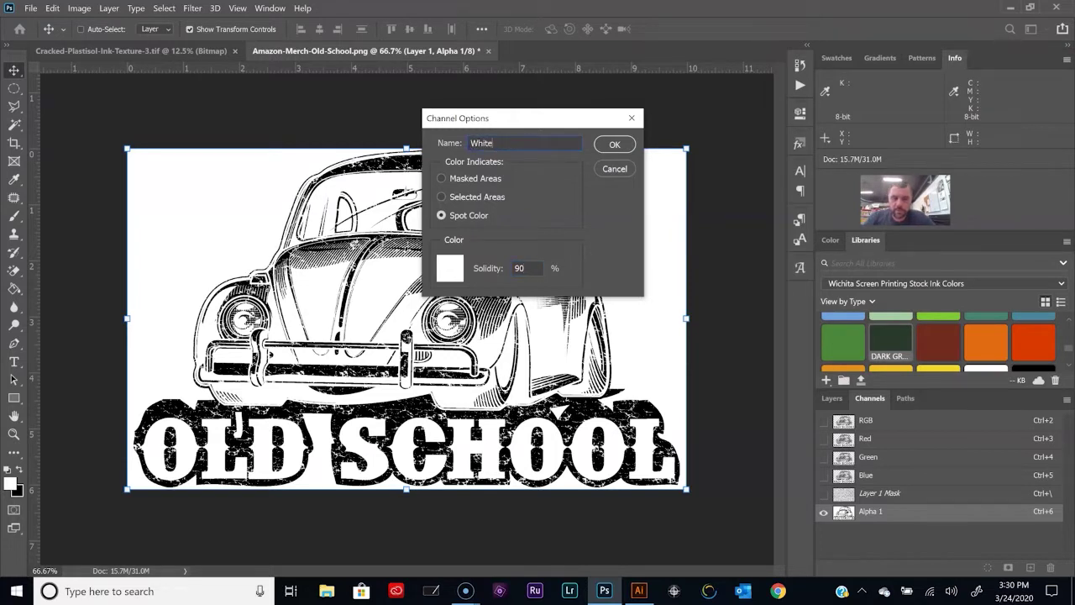
pyautogui.click(616, 144)
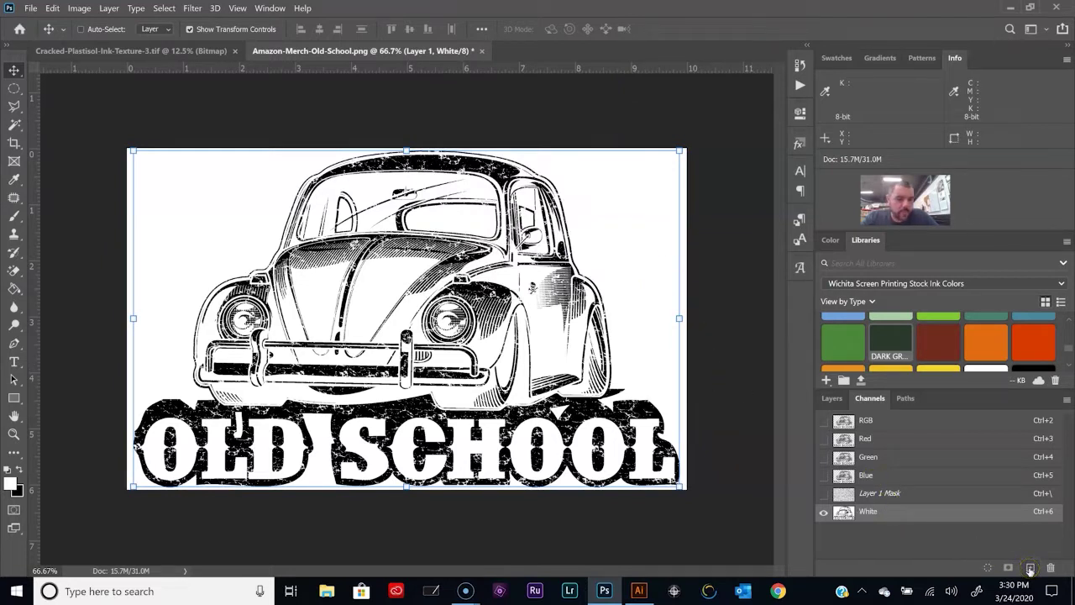
# Step: Add a channel above White as a gray 5f5f5f spot color named Shirt Color, and show it together with the White channel
pyautogui.click(1030, 568)
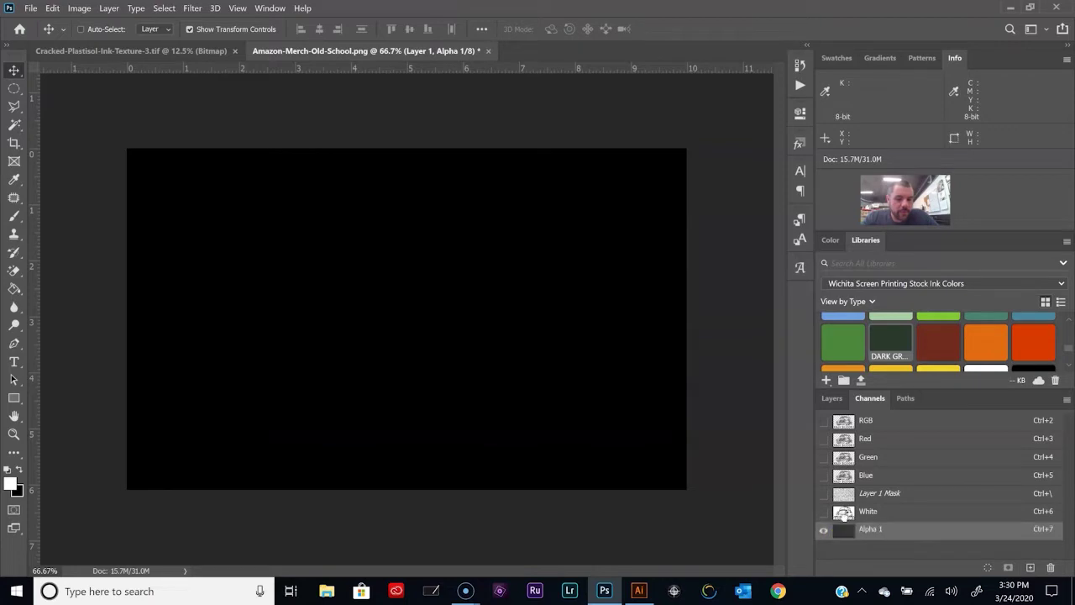
pyautogui.moveTo(845, 515); pyautogui.dragTo(844, 517)
pyautogui.doubleClick(844, 514)
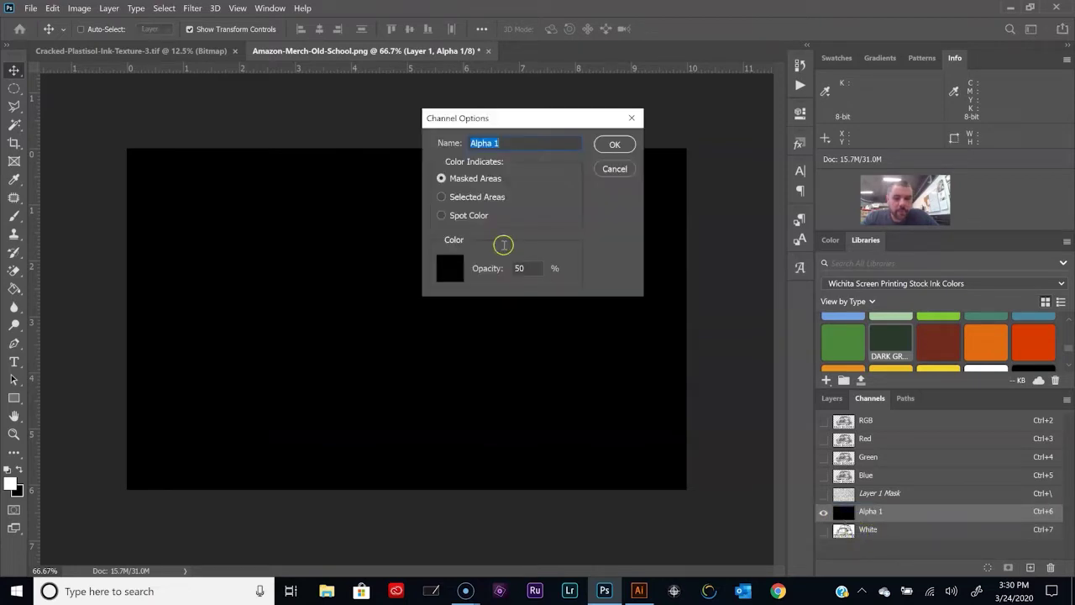
pyautogui.click(443, 216)
pyautogui.click(449, 268)
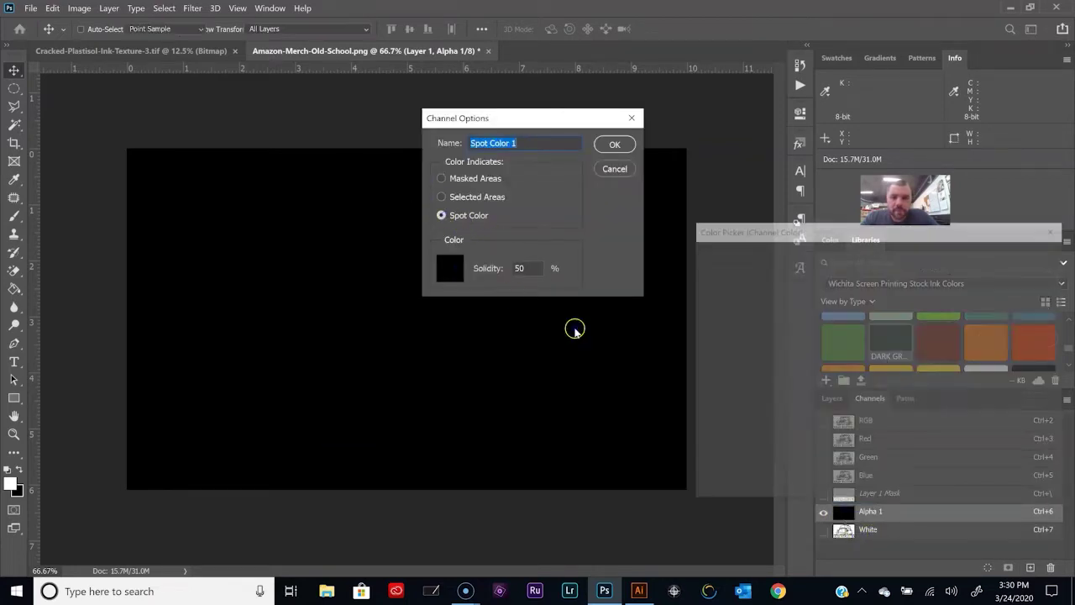
pyautogui.write('6c6c6c')
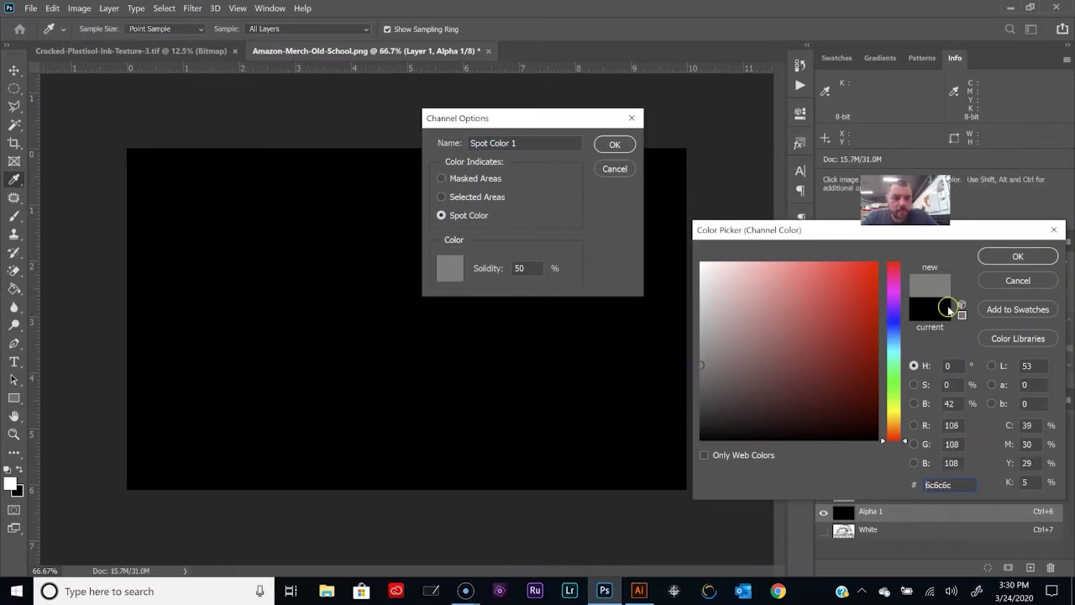
pyautogui.click(702, 375)
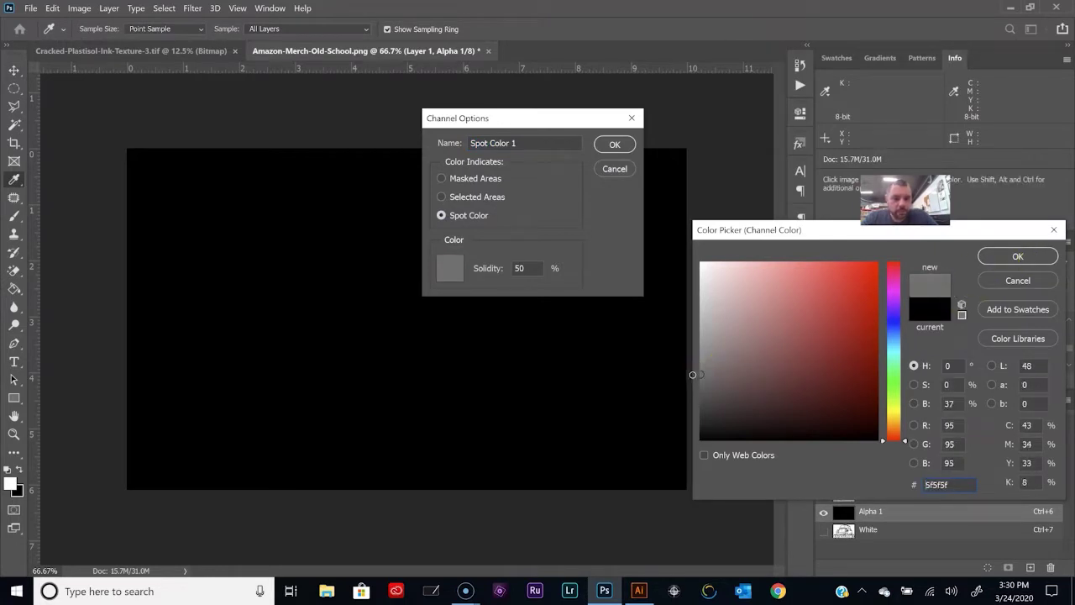
pyautogui.click(1034, 261)
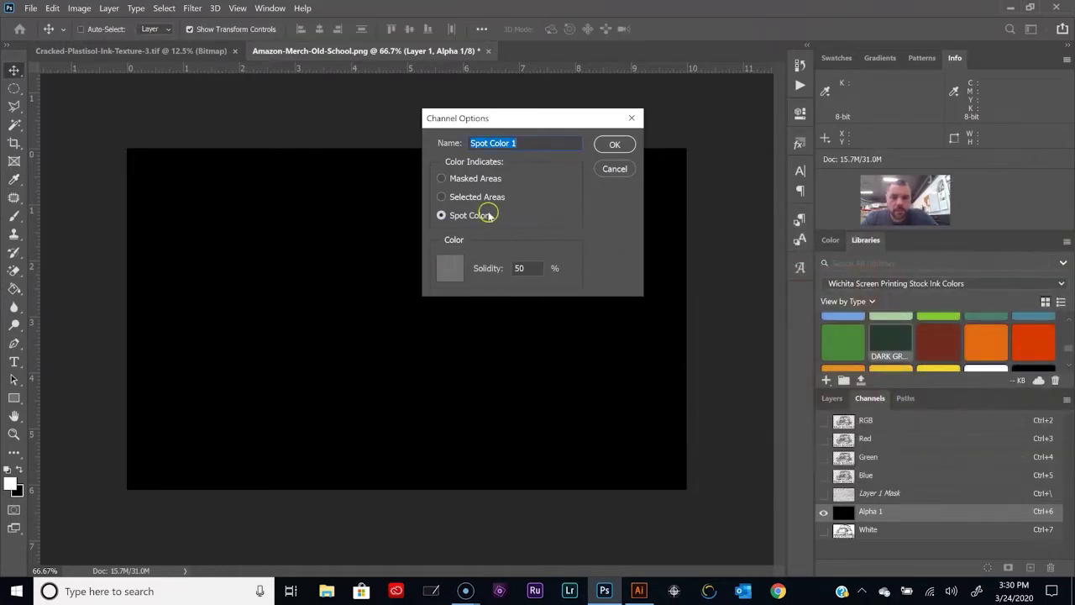
pyautogui.write('S')
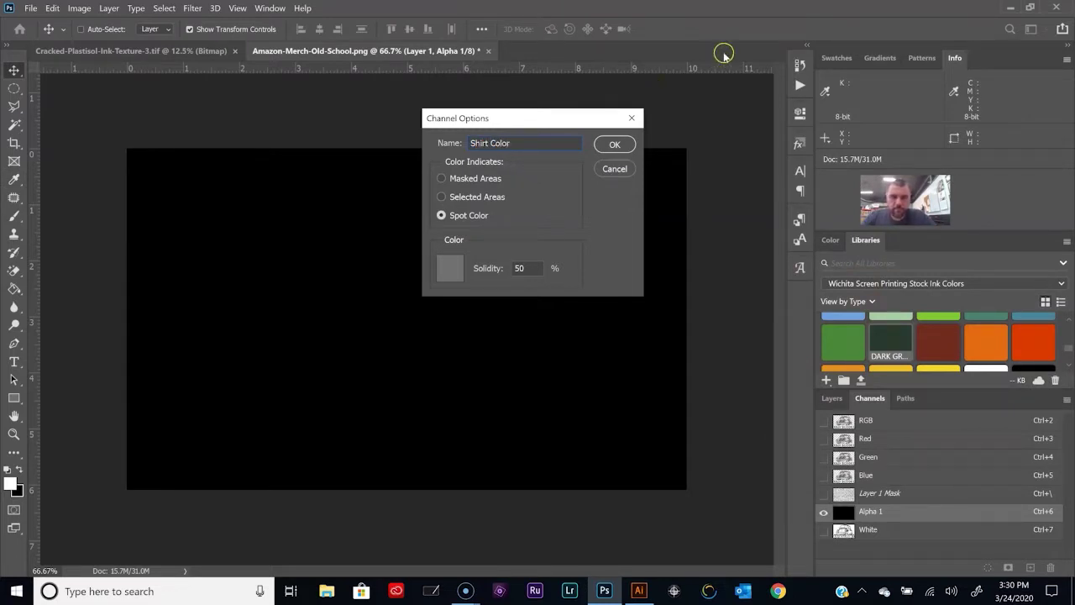
pyautogui.click(610, 144)
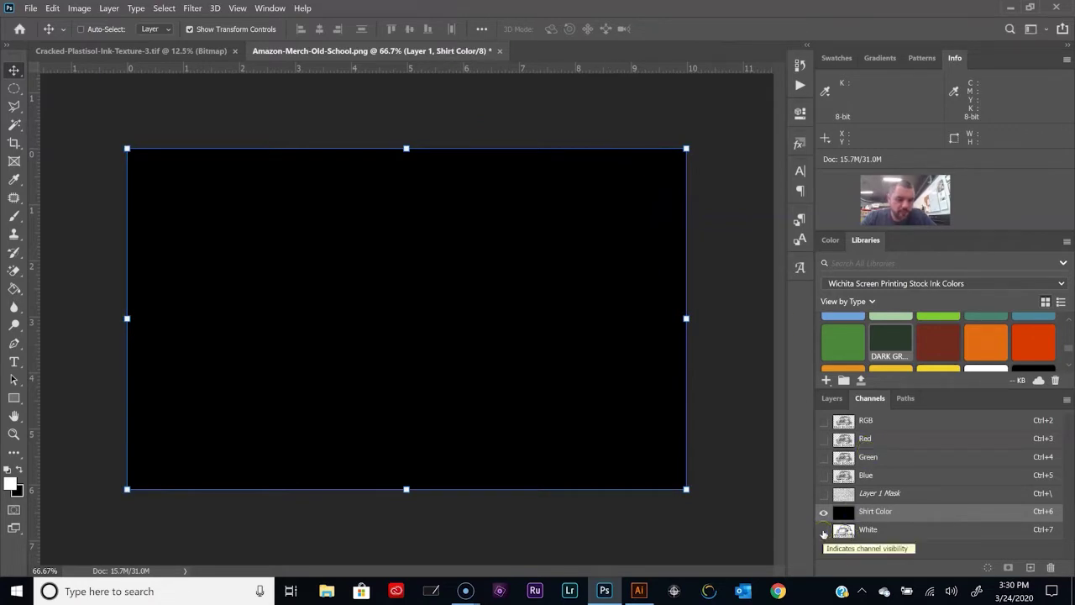
pyautogui.click(823, 531)
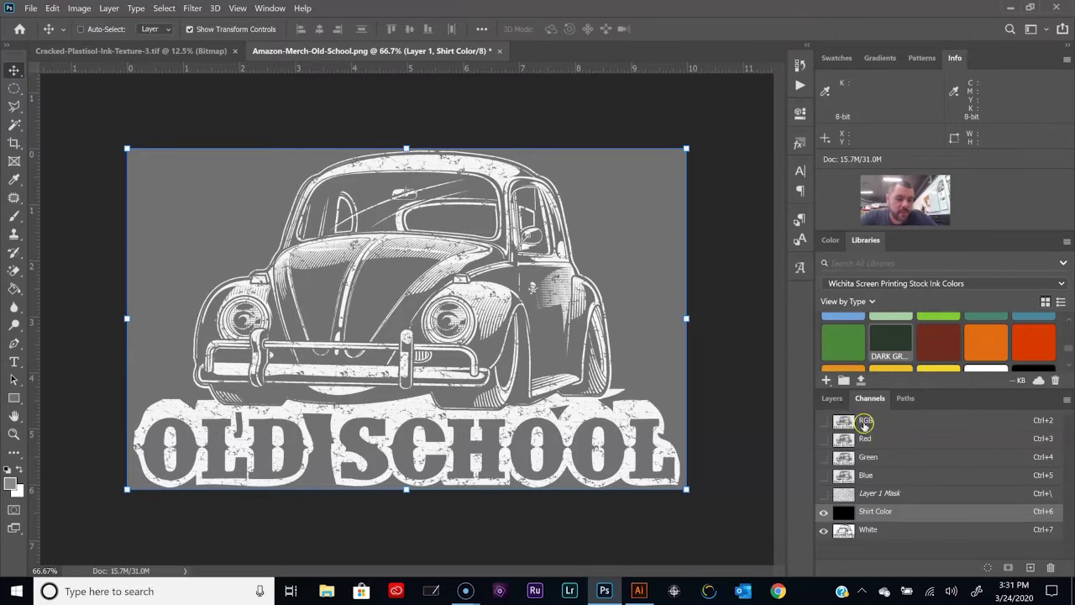
# Step: Select the red of the wheels in the RGB composite with an inverted Color Range and save the selection as a new channel
pyautogui.click(866, 422)
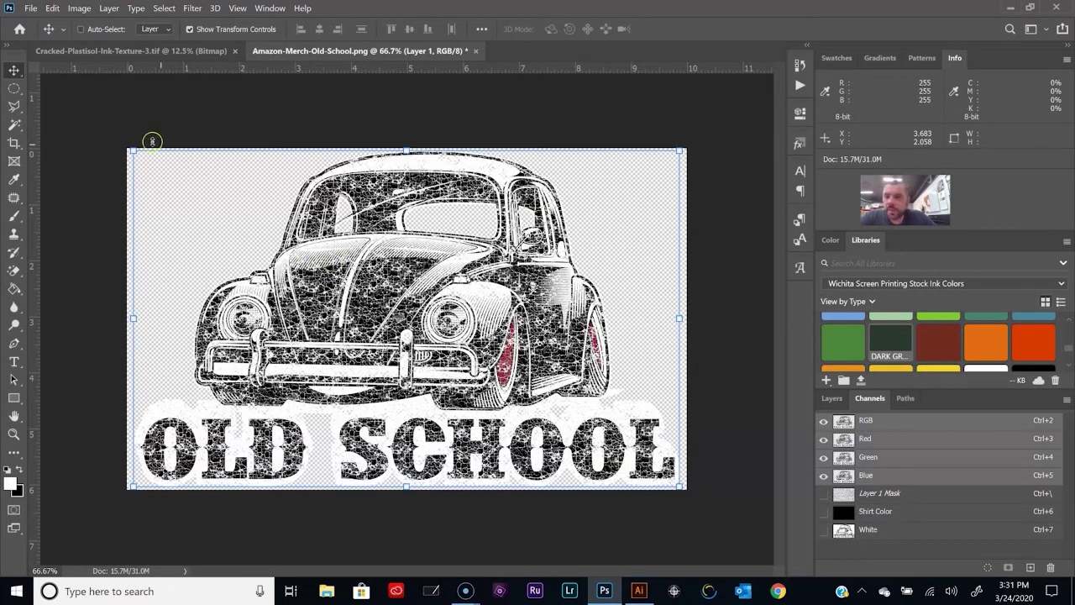
pyautogui.click(164, 8)
pyautogui.click(181, 133)
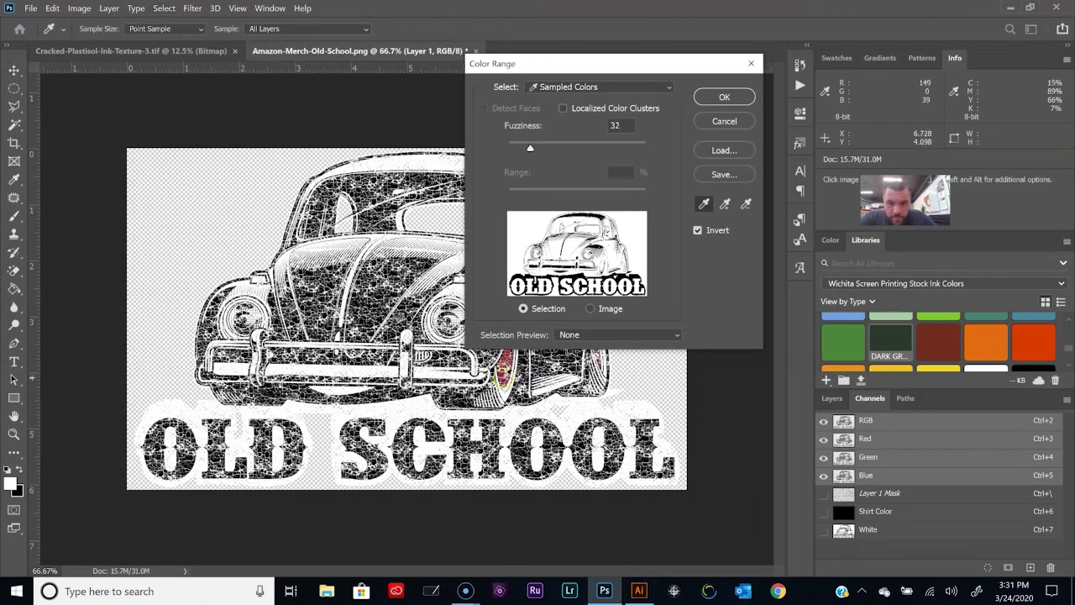
pyautogui.click(503, 371)
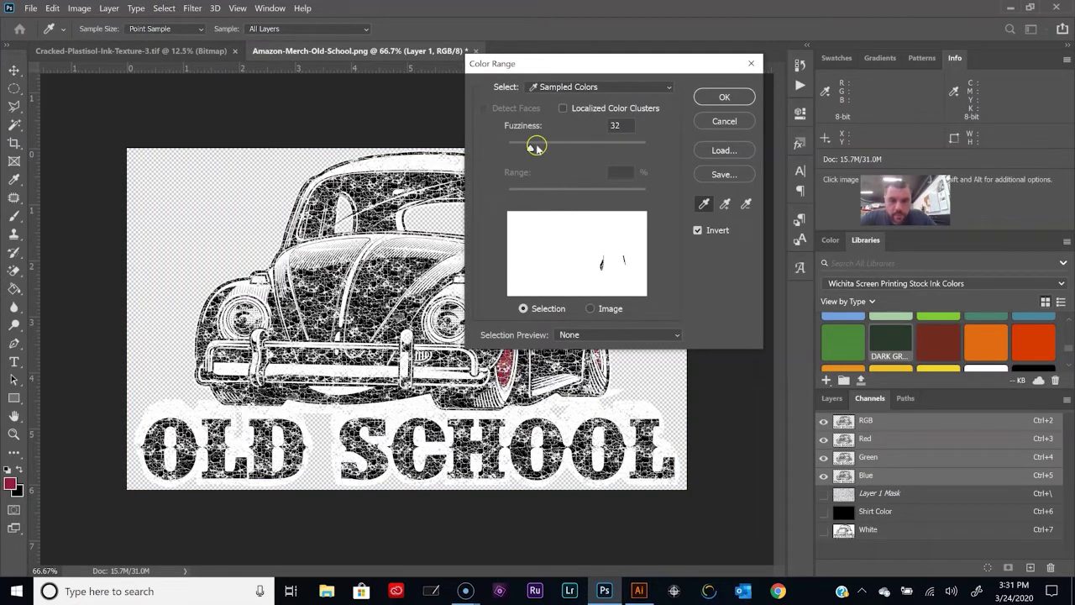
pyautogui.click(705, 98)
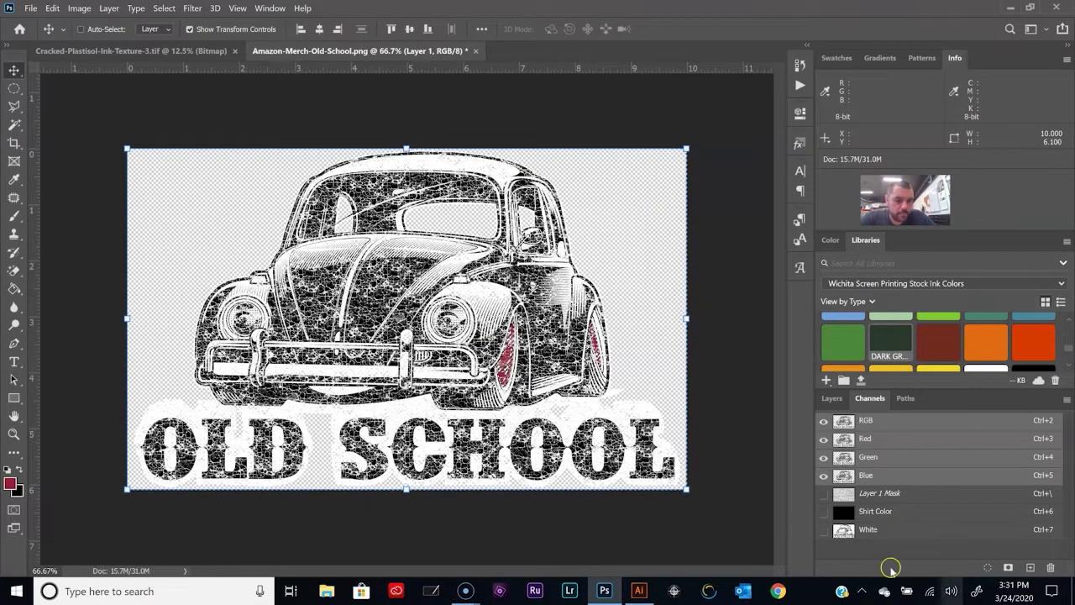
pyautogui.click(1008, 567)
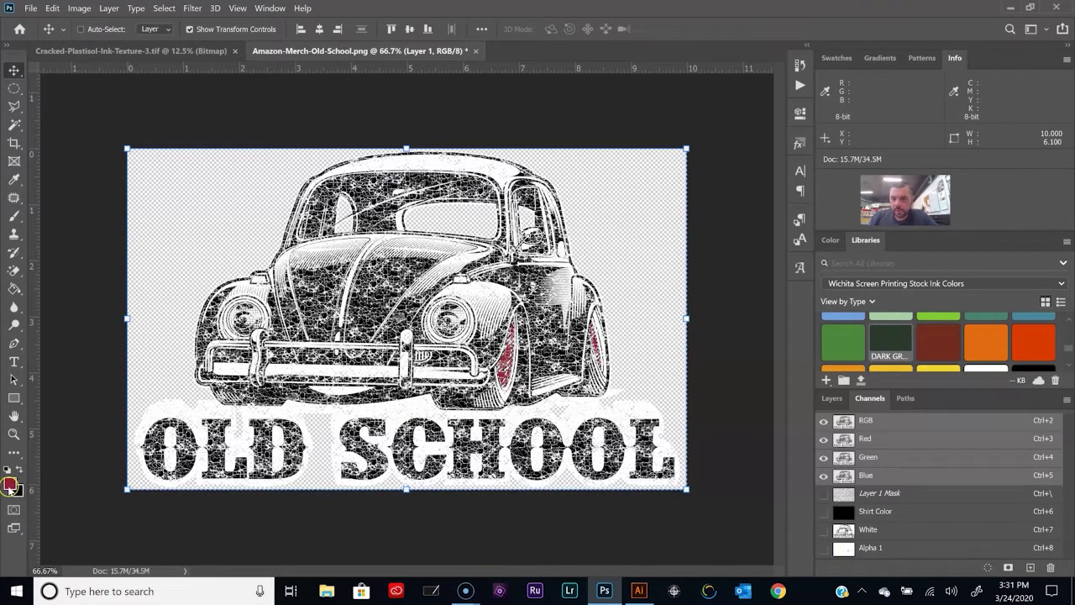
# Step: Copy the hex code 950027 of the sampled red from the foreground color
pyautogui.click(11, 486)
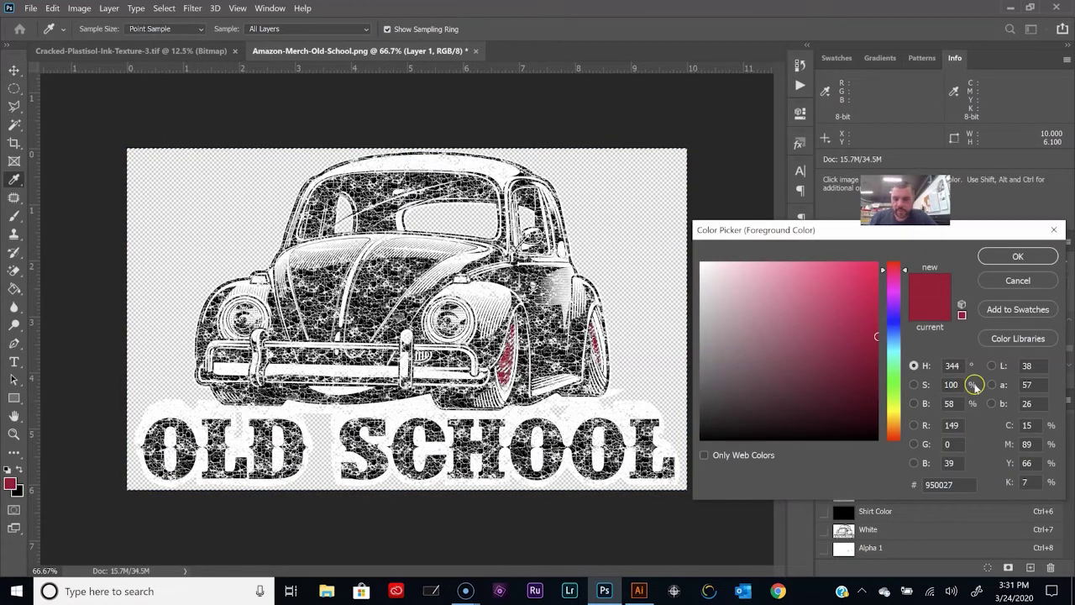
pyautogui.click(958, 486)
pyautogui.hotkey('ctrl', 'c')
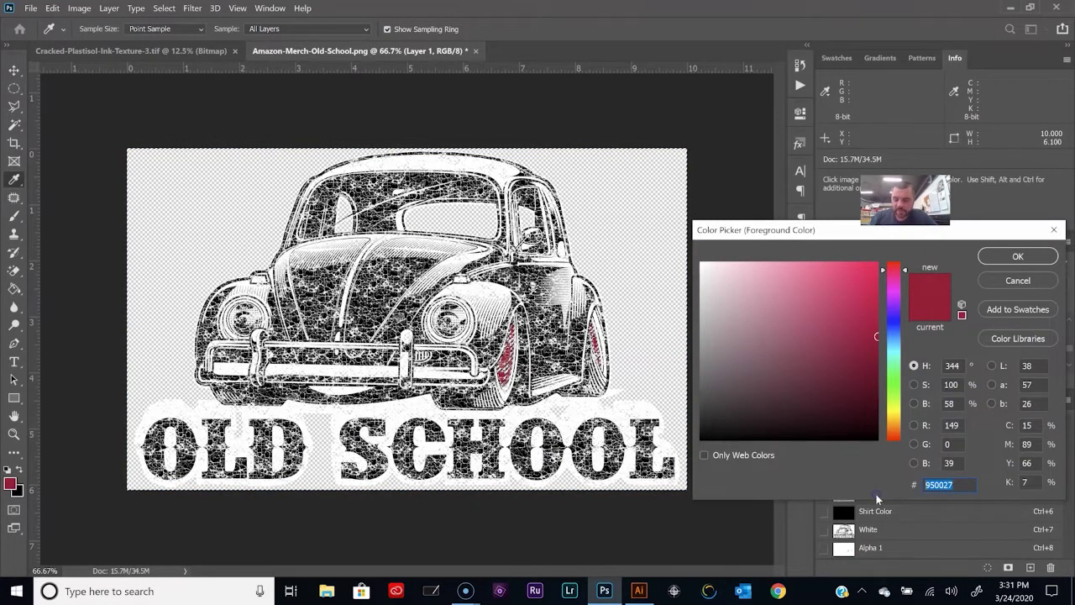
pyautogui.click(1019, 256)
# Step: Convert the wheel channel into a spot color using the copied hex code, matched to PANTONE 187 C, with solidity 05%
pyautogui.doubleClick(844, 548)
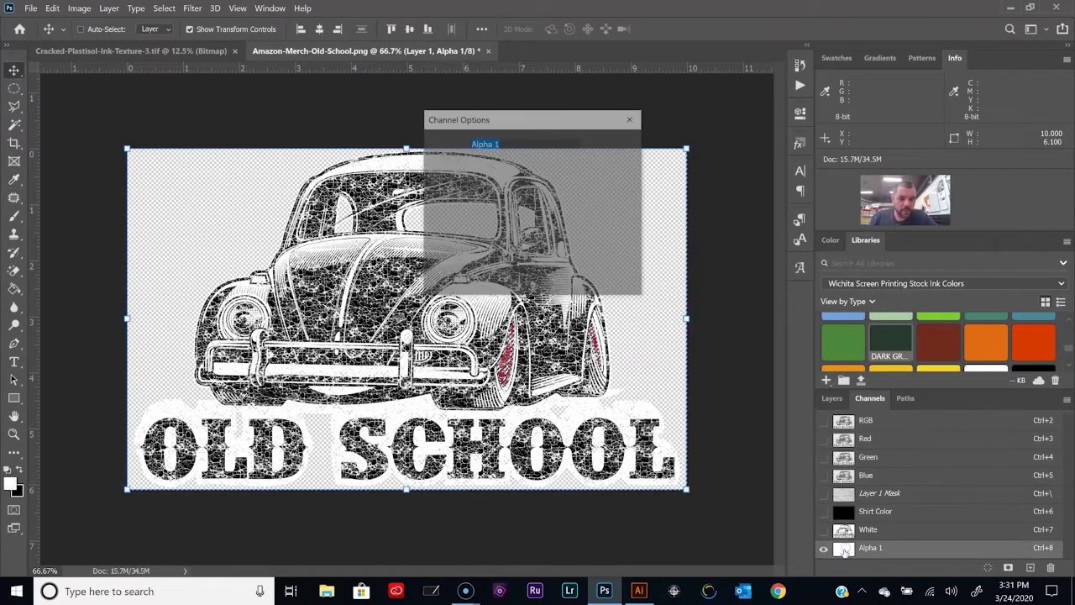
pyautogui.click(442, 216)
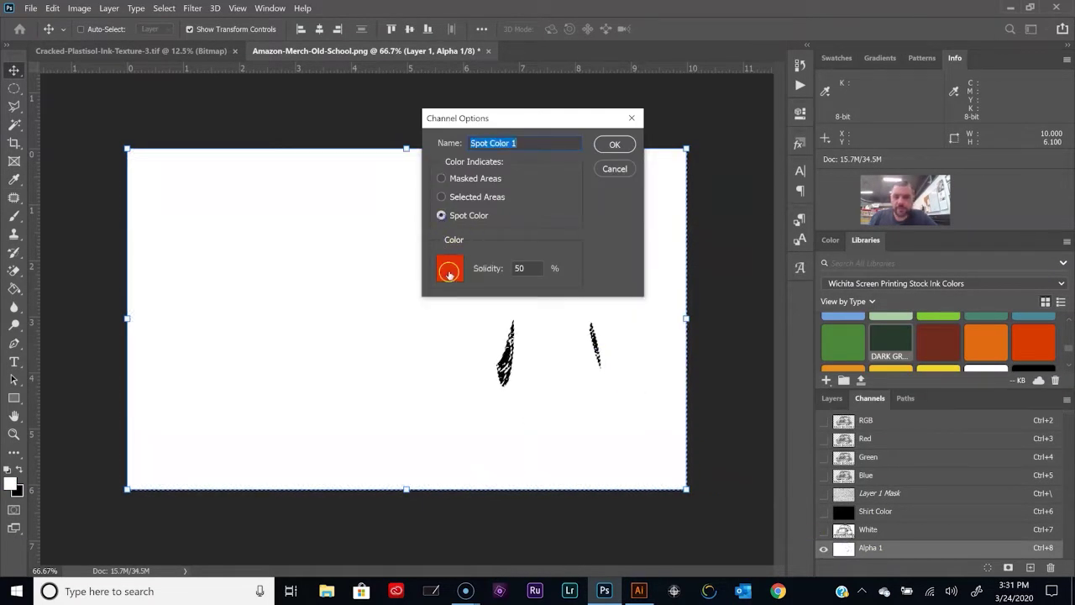
pyautogui.click(452, 271)
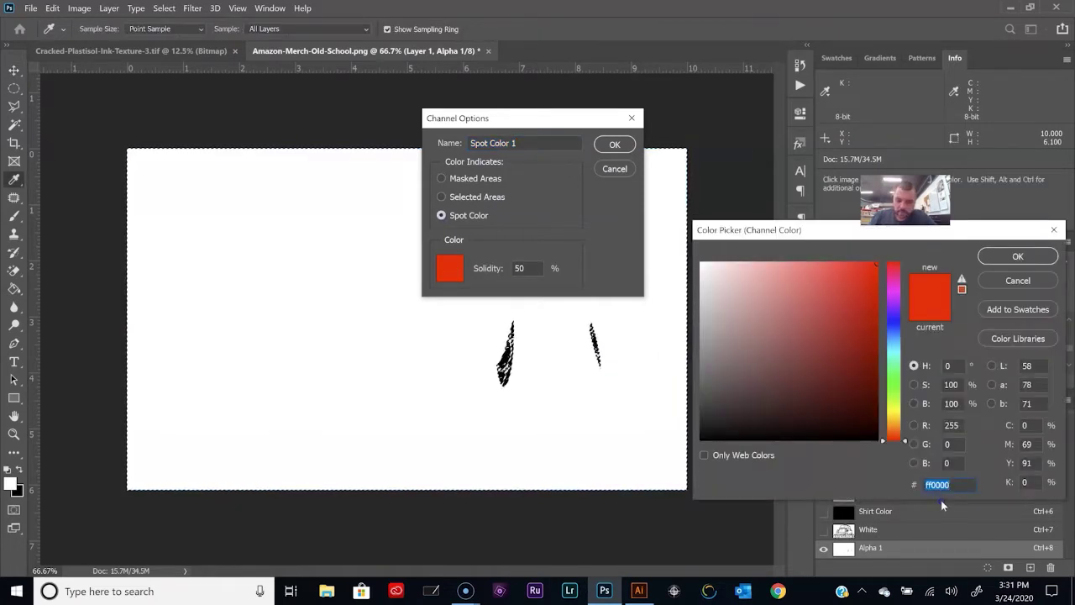
pyautogui.hotkey('ctrl', 'v')
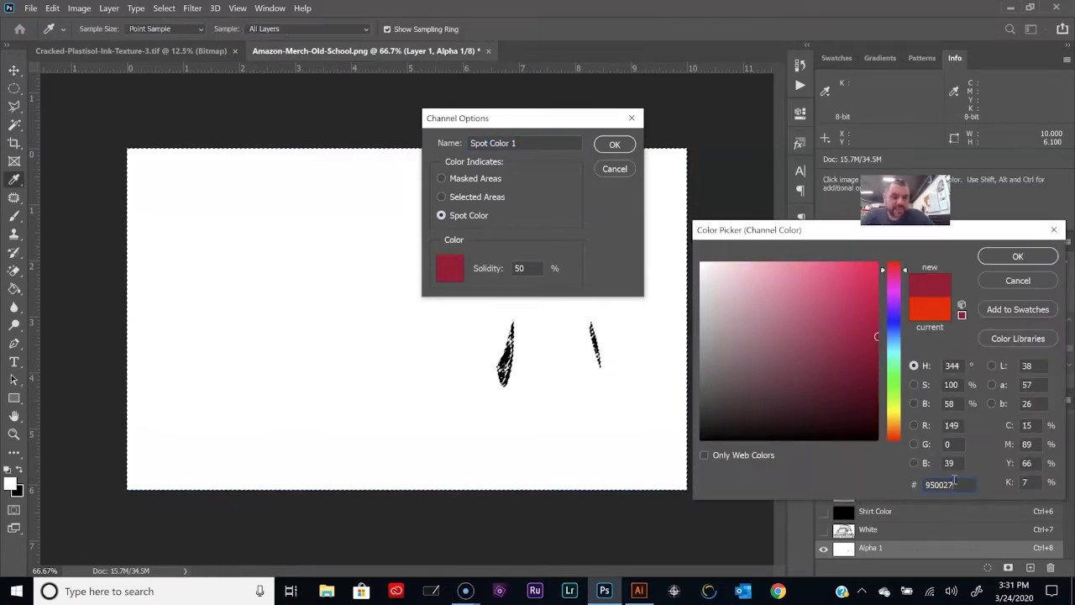
pyautogui.click(1014, 340)
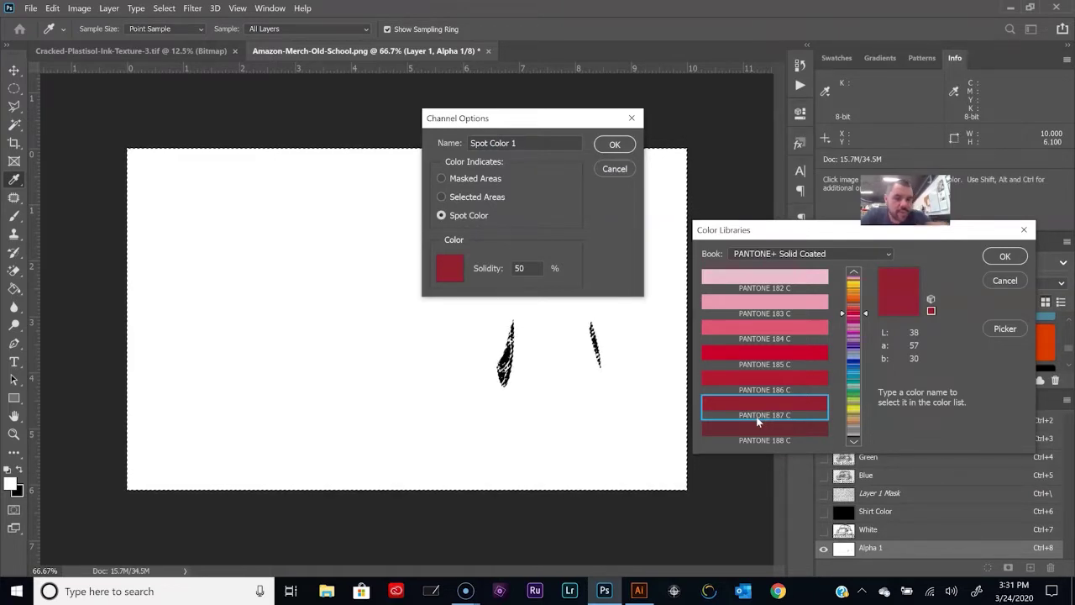
pyautogui.click(1004, 253)
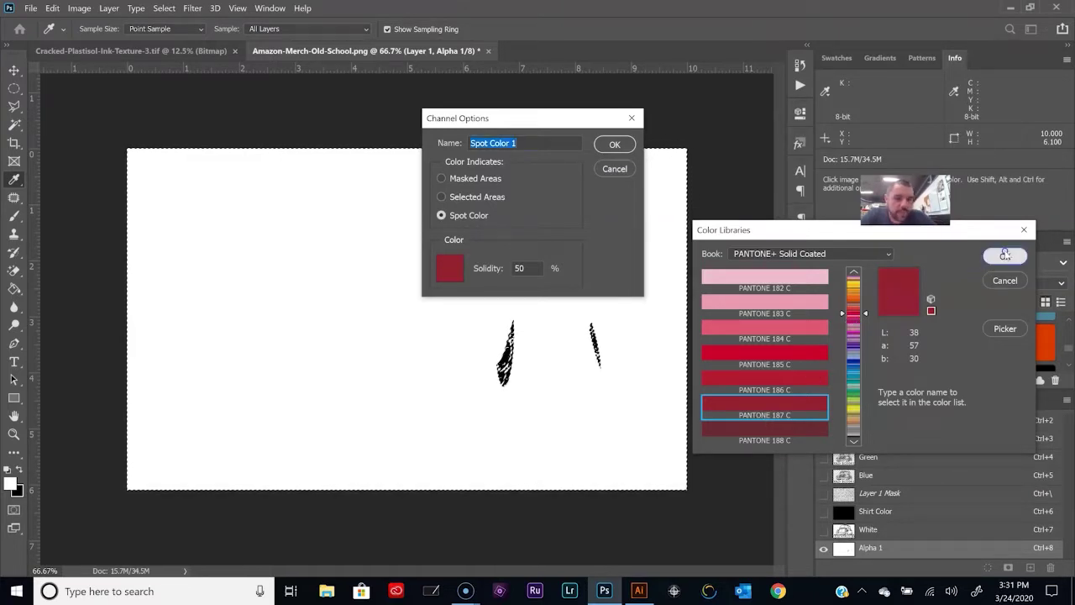
pyautogui.click(495, 269)
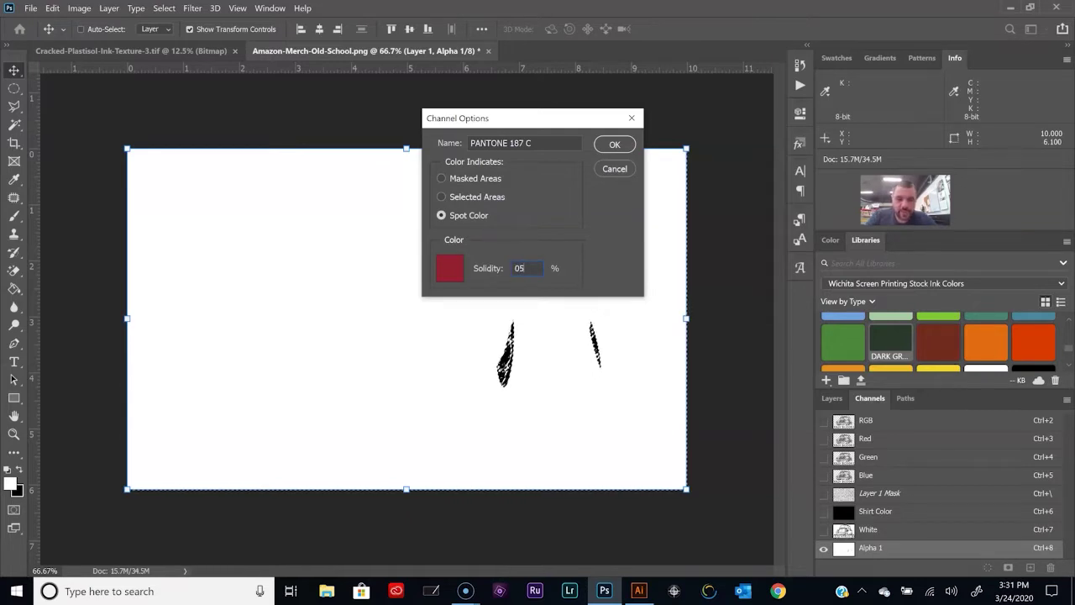
pyautogui.click(615, 145)
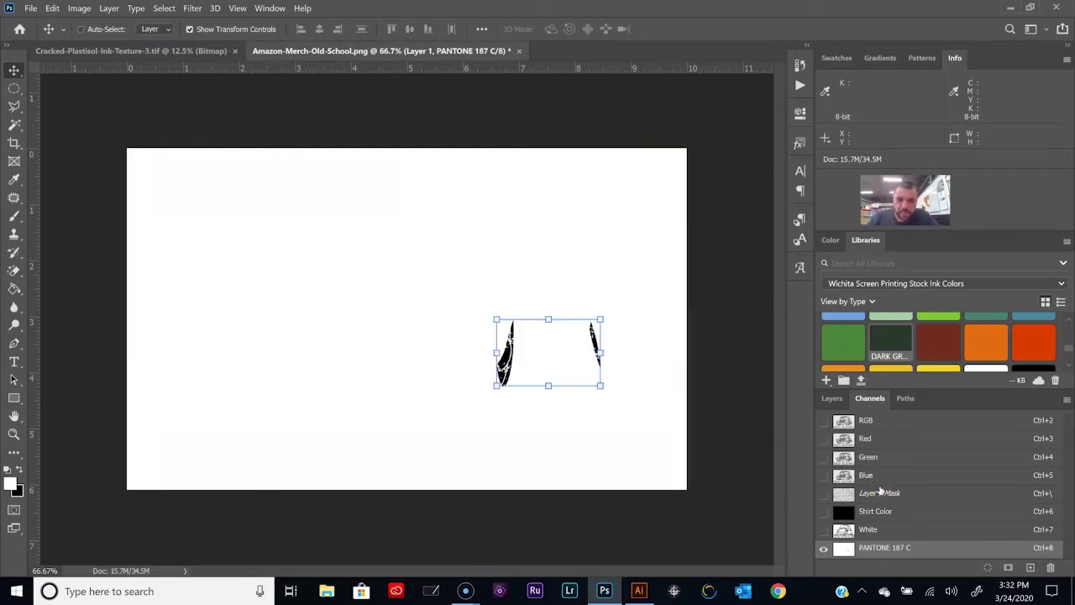
# Step: Select the black of the RGB composite with an inverted Color Range at fuzziness 27 and save the selection as a new channel
pyautogui.click(872, 423)
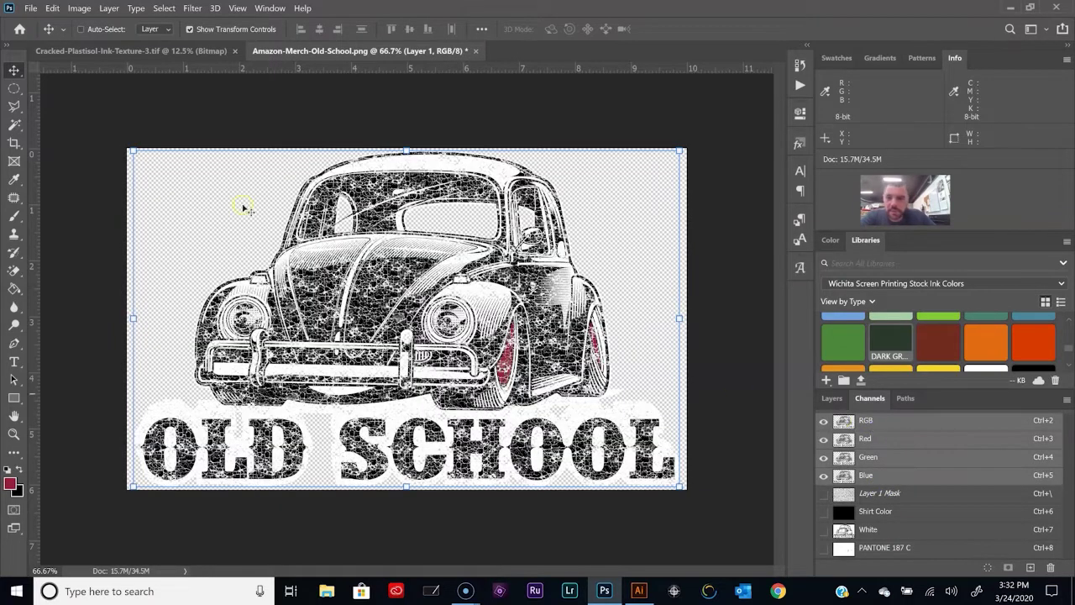
pyautogui.click(164, 8)
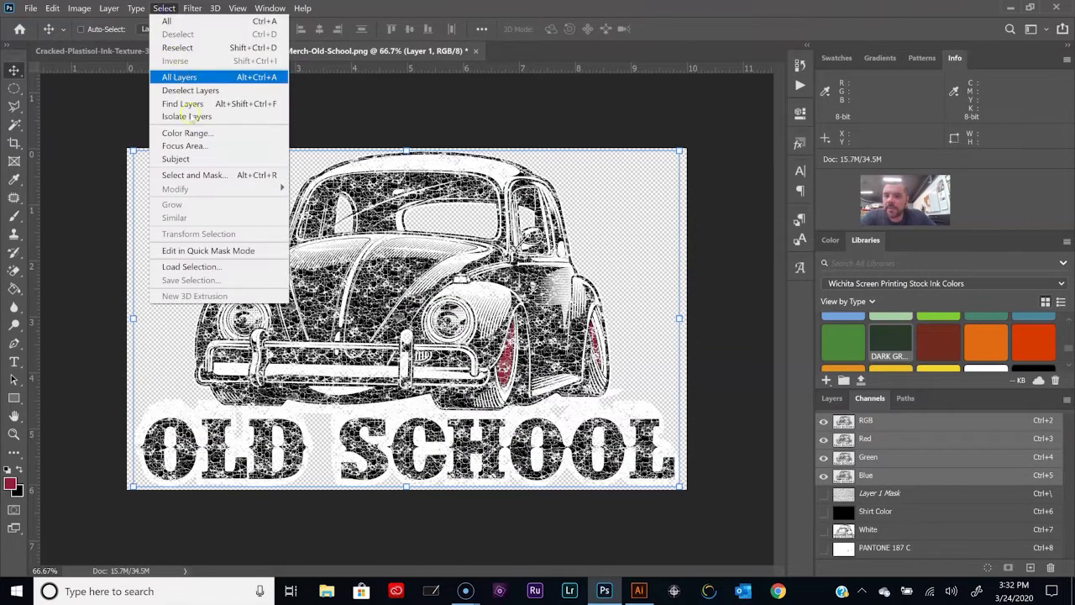
pyautogui.click(193, 134)
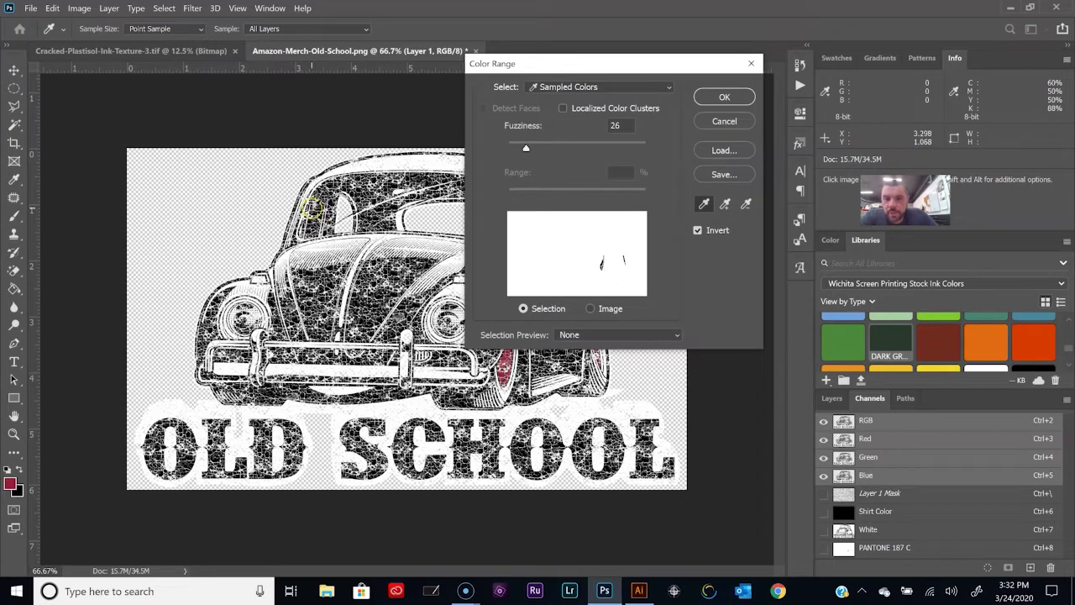
pyautogui.click(312, 210)
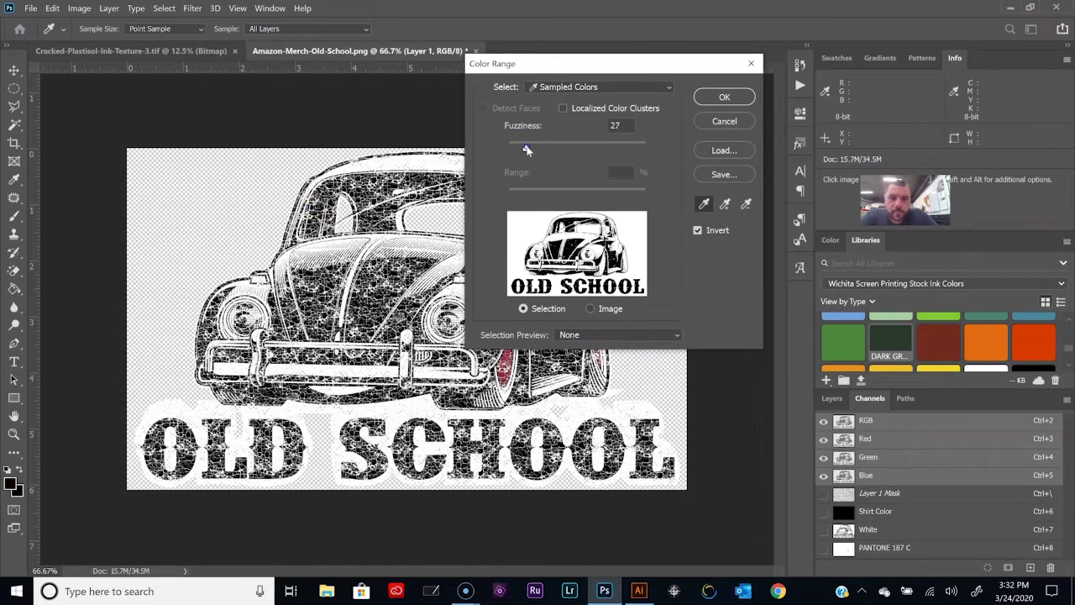
pyautogui.click(714, 96)
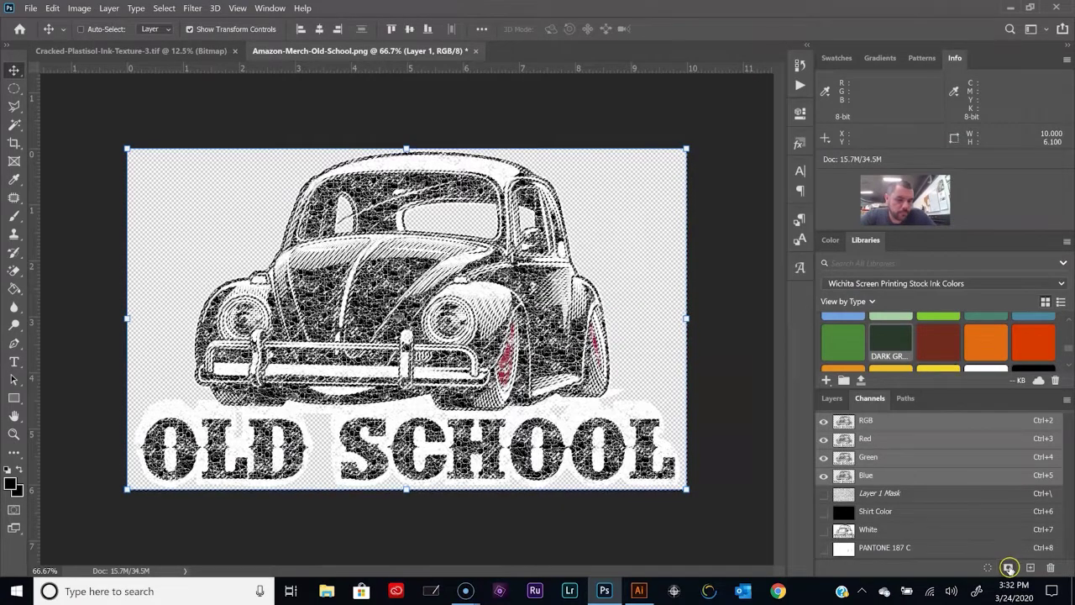
pyautogui.click(1009, 568)
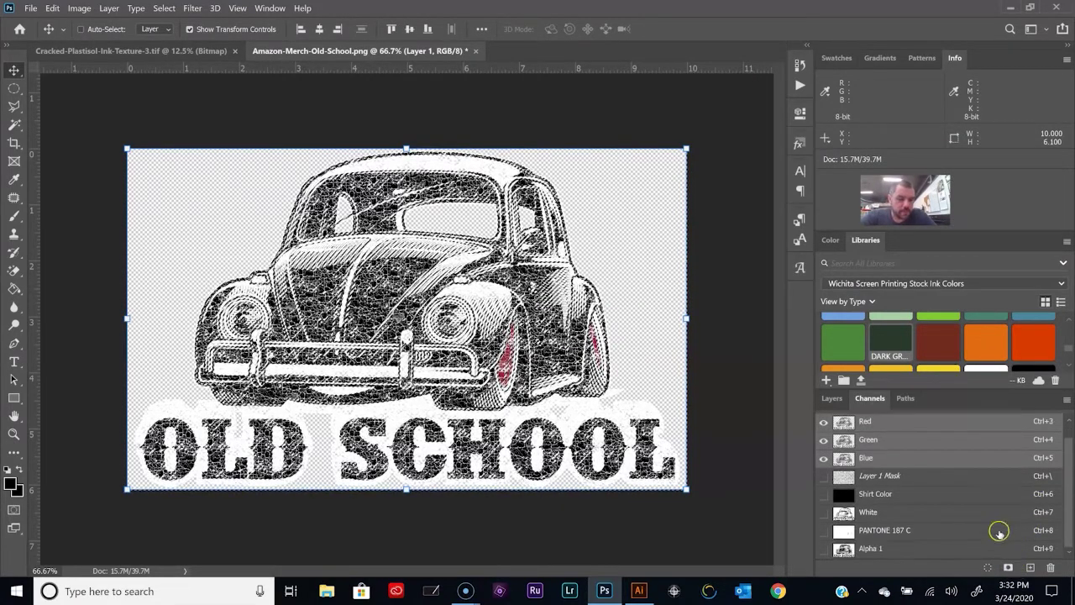
# Step: Convert the new channel into a spot color named Black, using color 000000 and 100% solidity
pyautogui.doubleClick(844, 549)
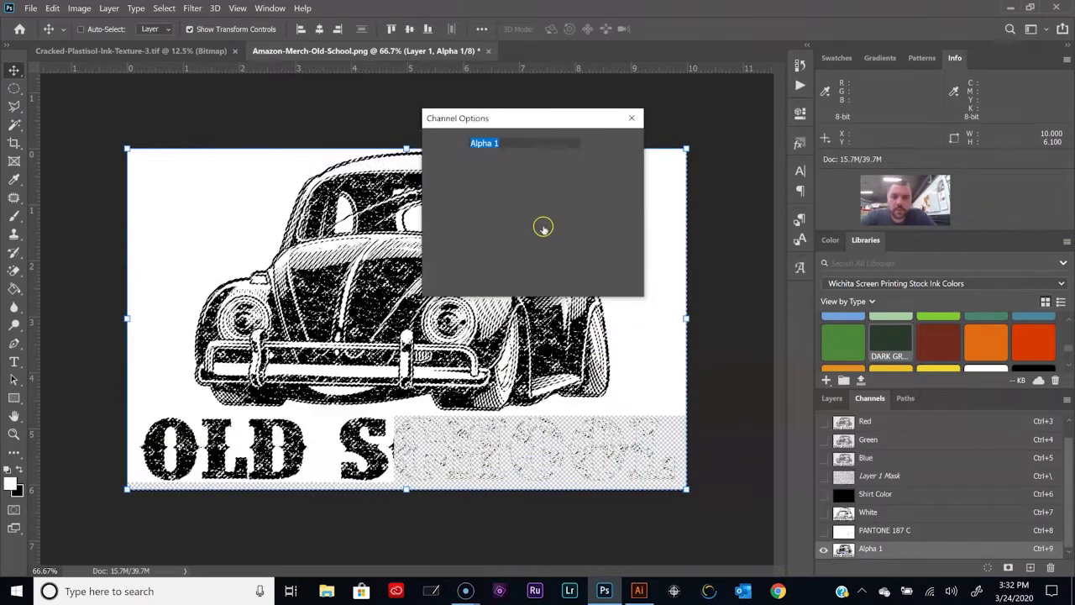
pyautogui.click(441, 215)
pyautogui.click(450, 268)
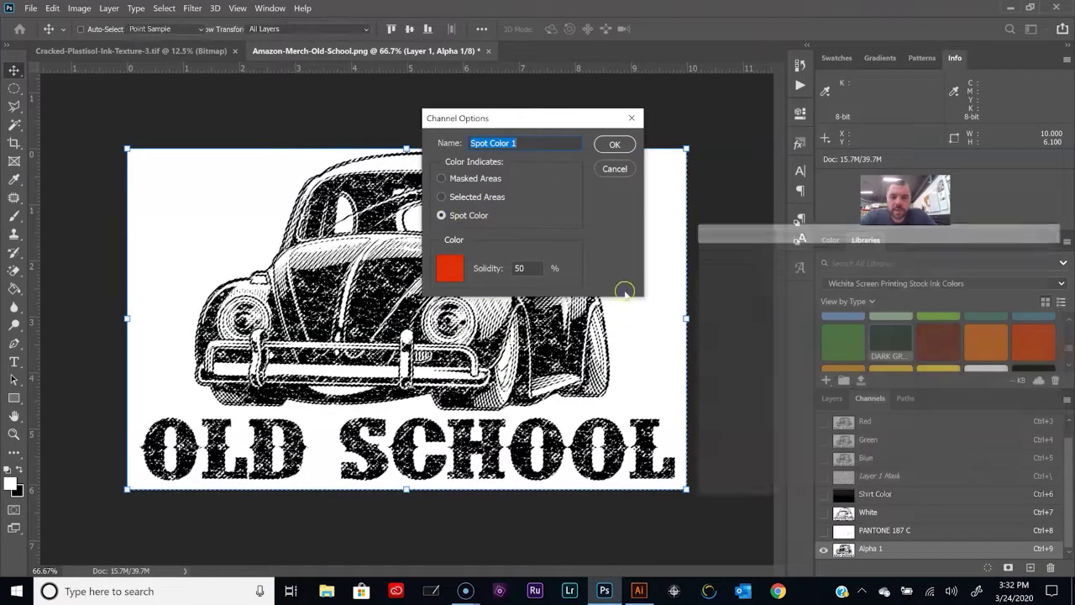
pyautogui.click(639, 454)
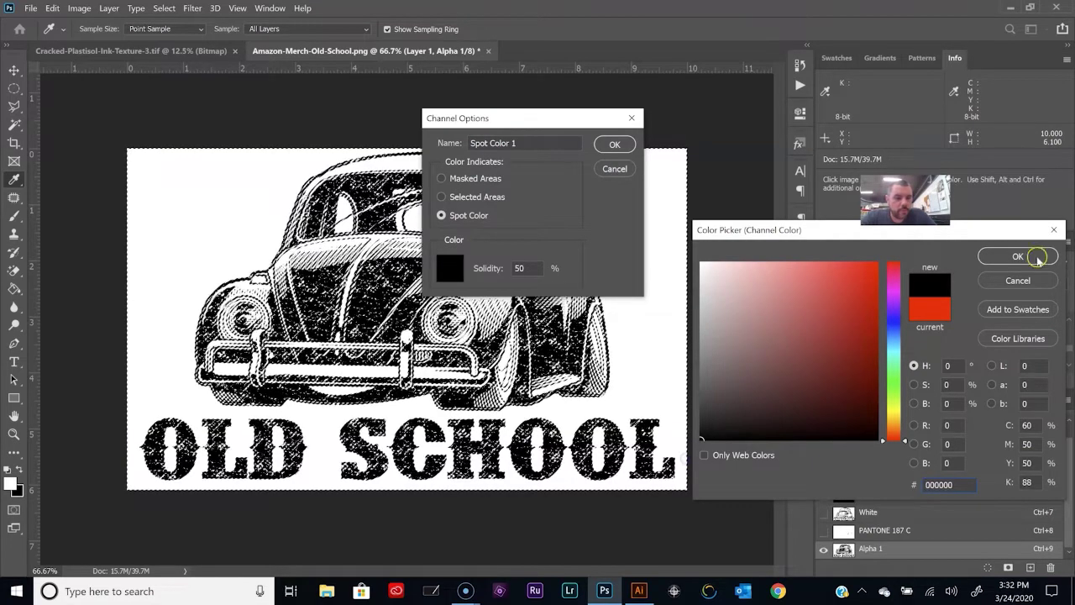
pyautogui.click(1018, 256)
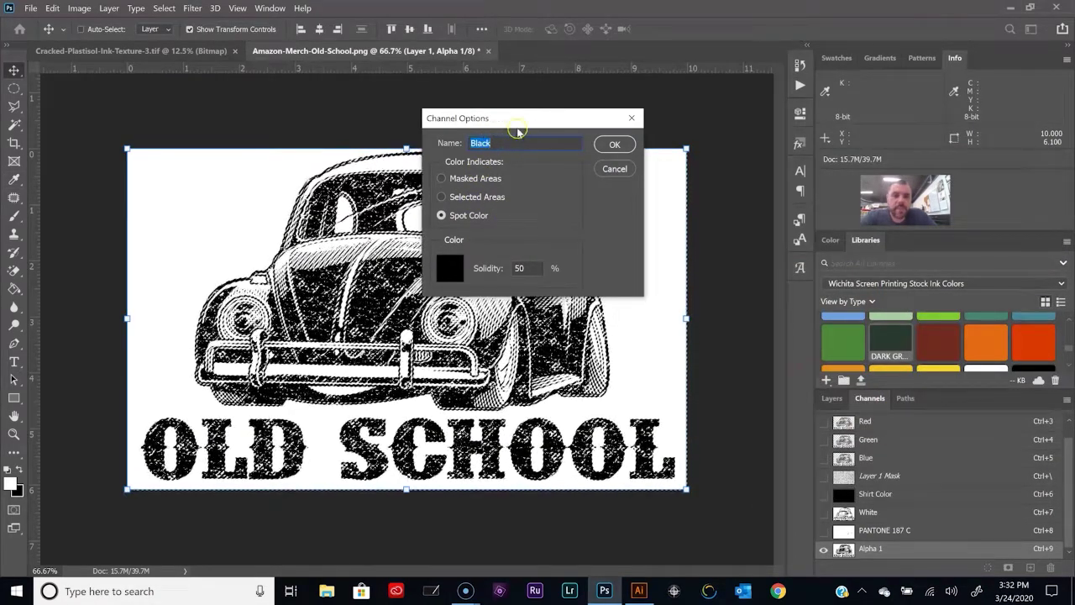
pyautogui.doubleClick(535, 268)
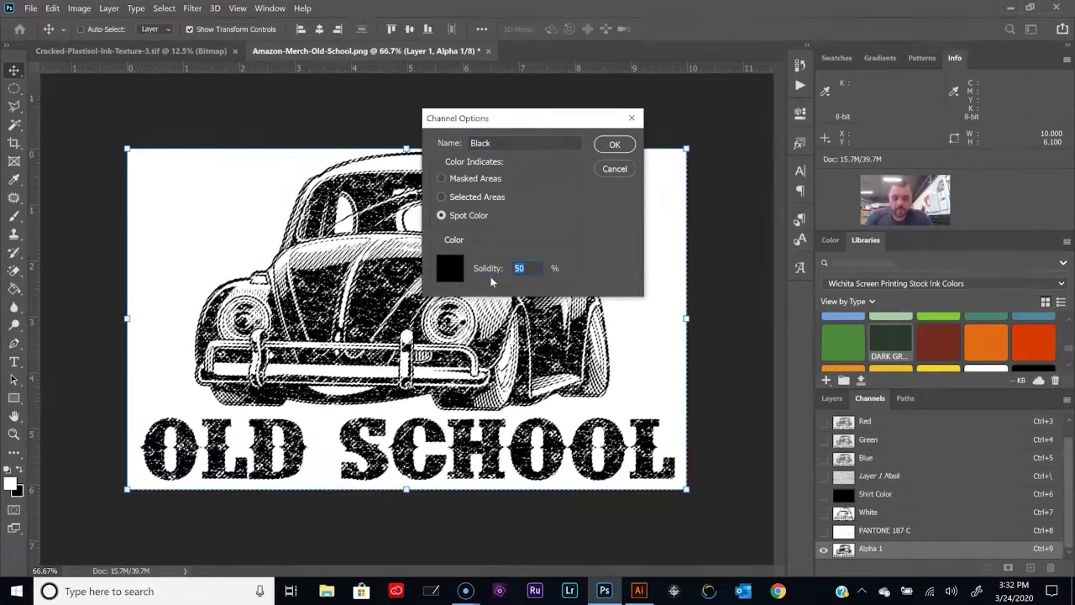
pyautogui.write('100')
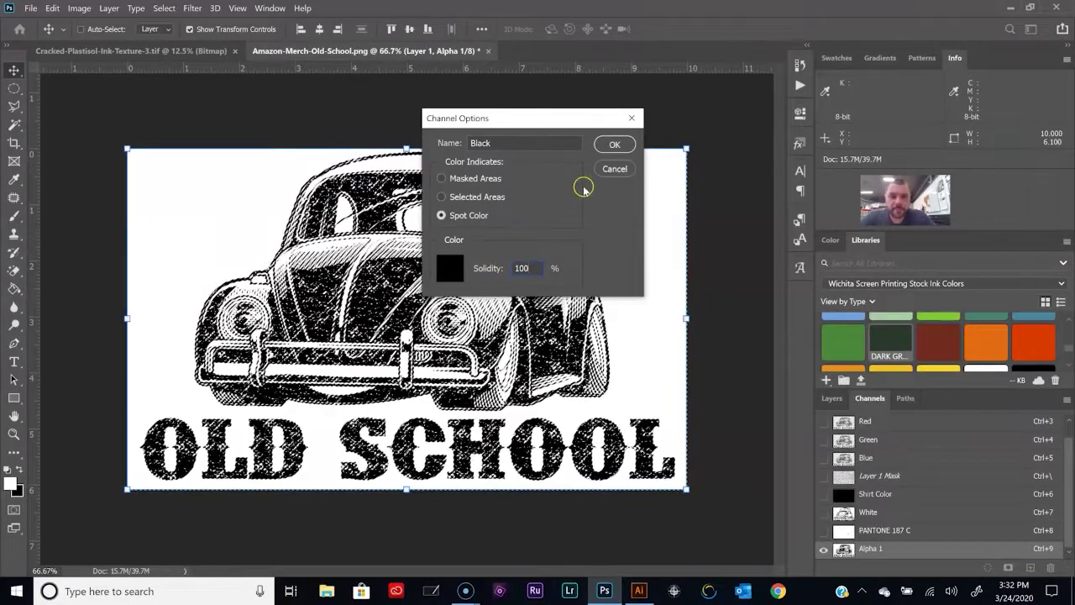
pyautogui.click(612, 147)
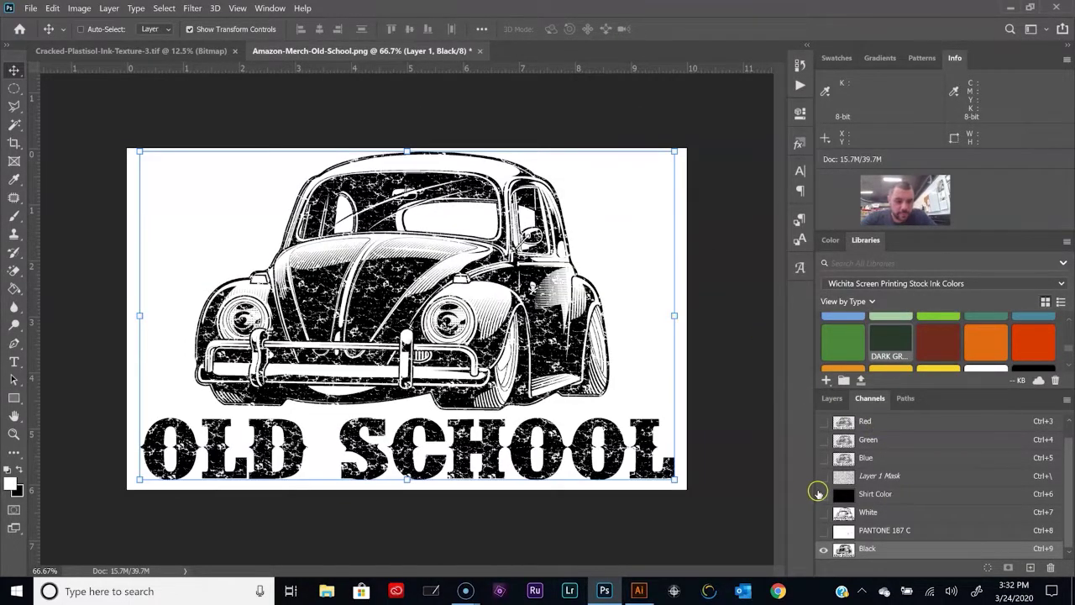
# Step: Show the Shirt Color, White and PANTONE 187 C channels together with the Black channel
pyautogui.click(824, 494)
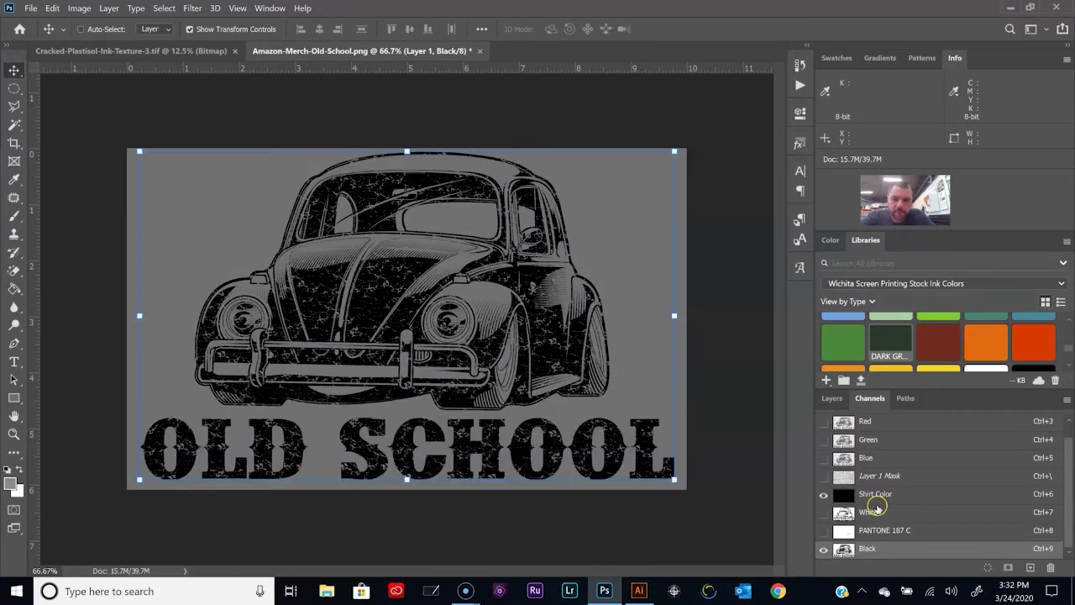
pyautogui.click(824, 513)
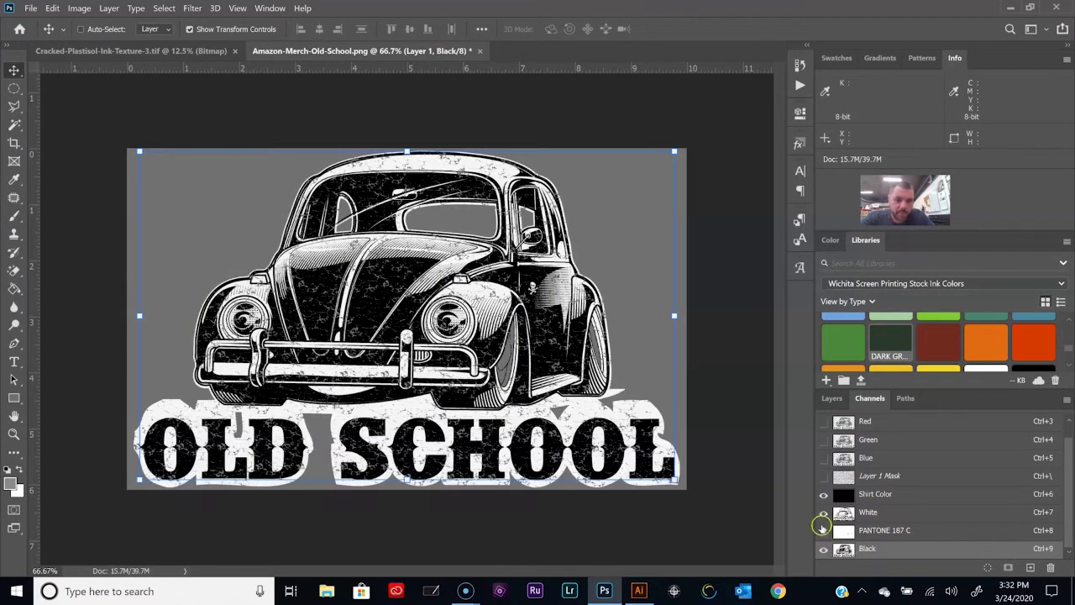
pyautogui.click(823, 531)
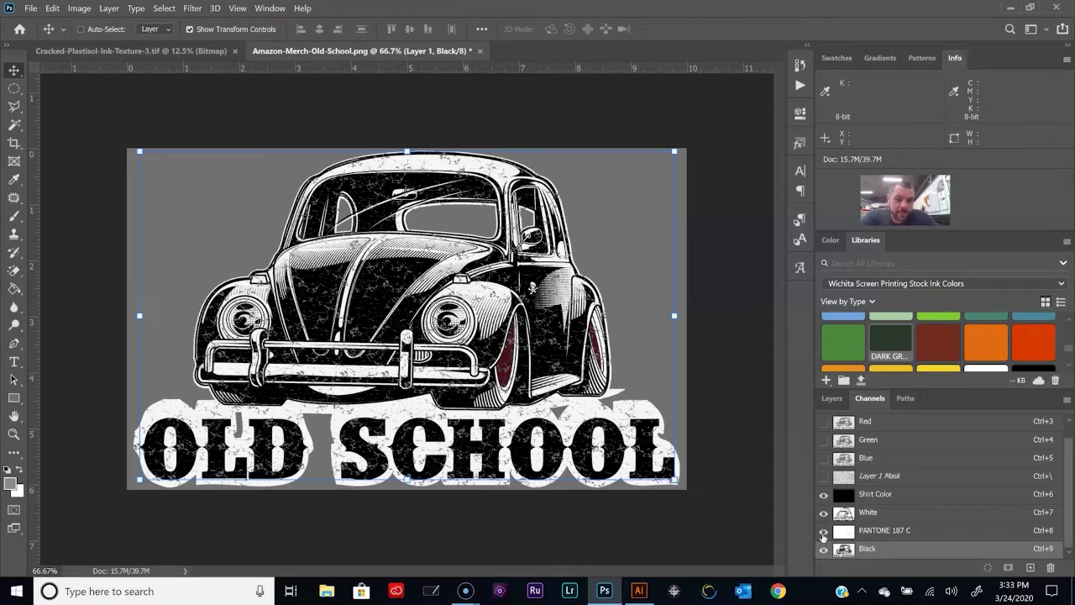
# Step: Duplicate the PANTONE 187 C channel within the same document under the name Red
pyautogui.rightClick(872, 534)
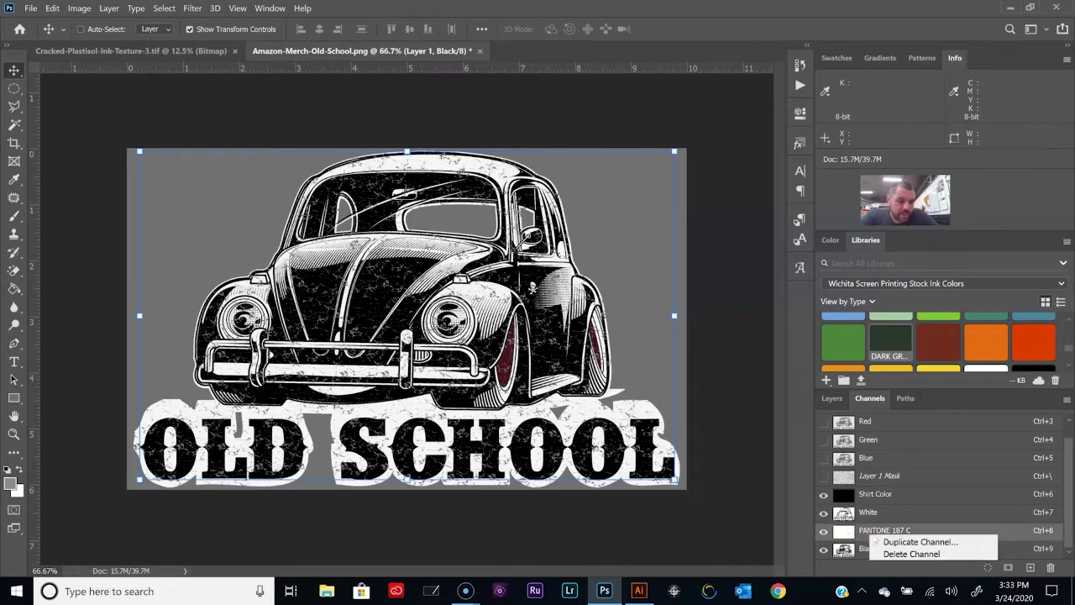
pyautogui.click(903, 542)
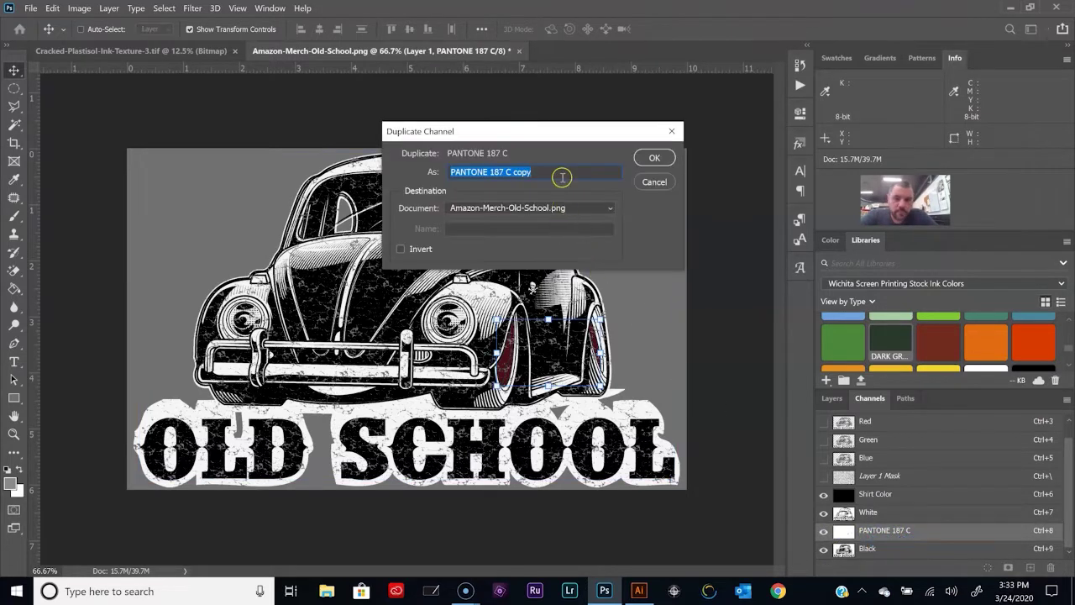
pyautogui.write('Red')
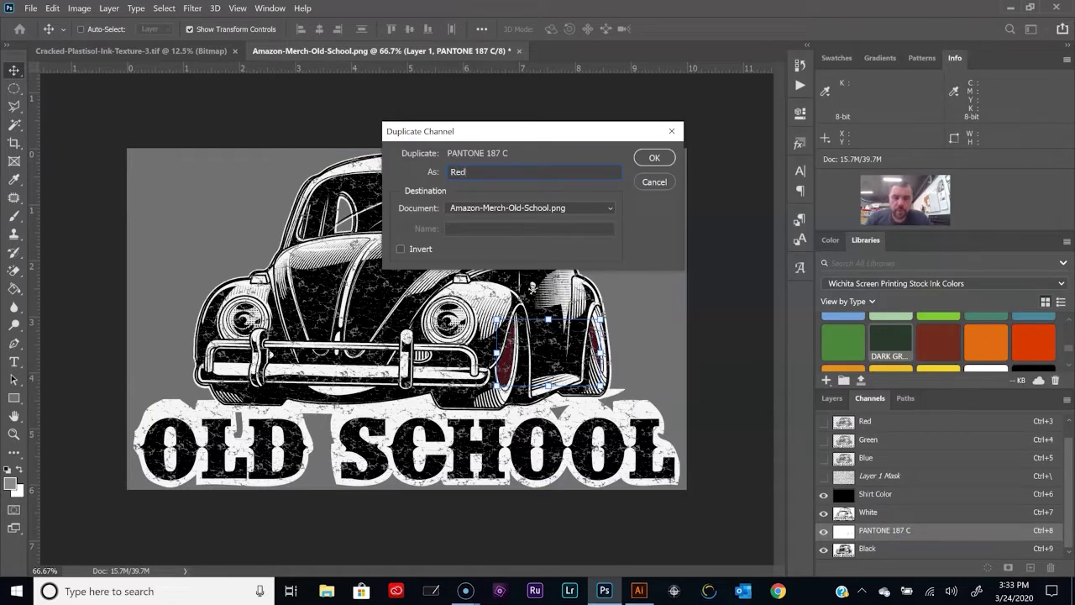
pyautogui.click(654, 158)
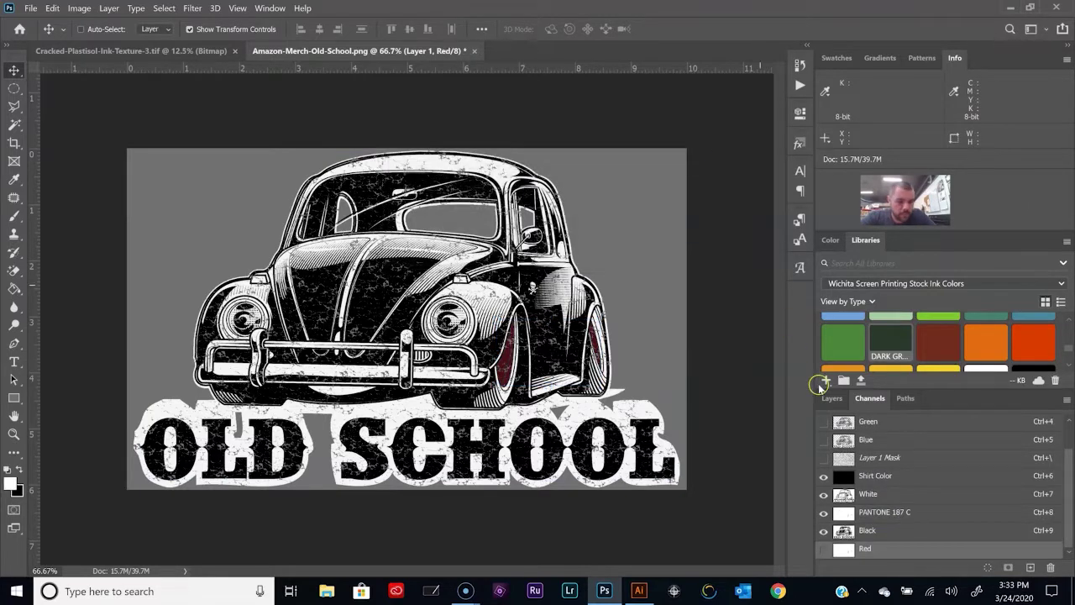
# Step: Hide the other channels and show only the duplicated Red channel
pyautogui.click(823, 531)
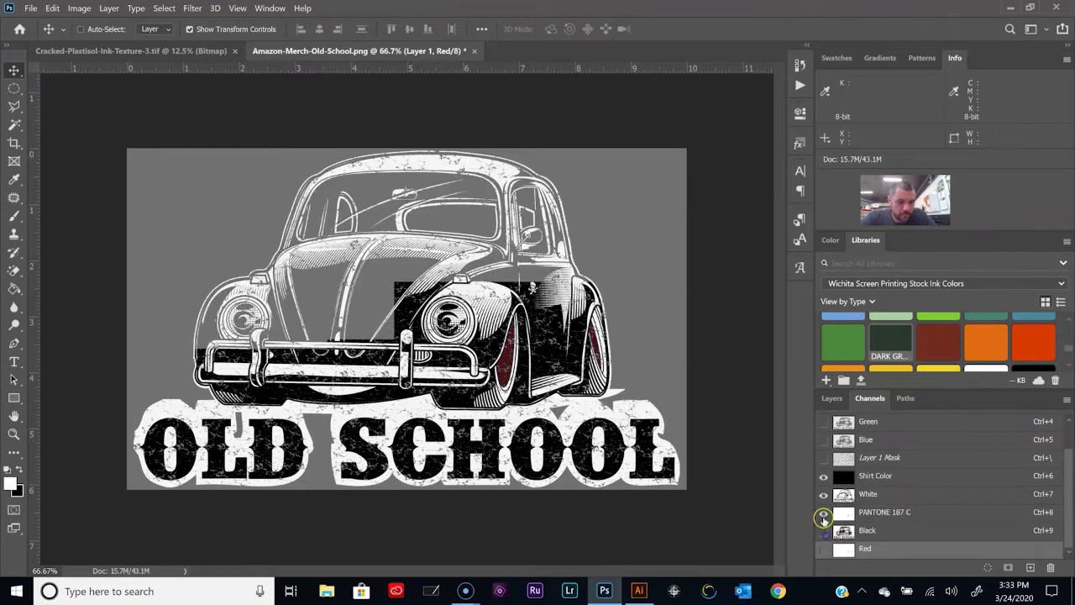
pyautogui.click(824, 476)
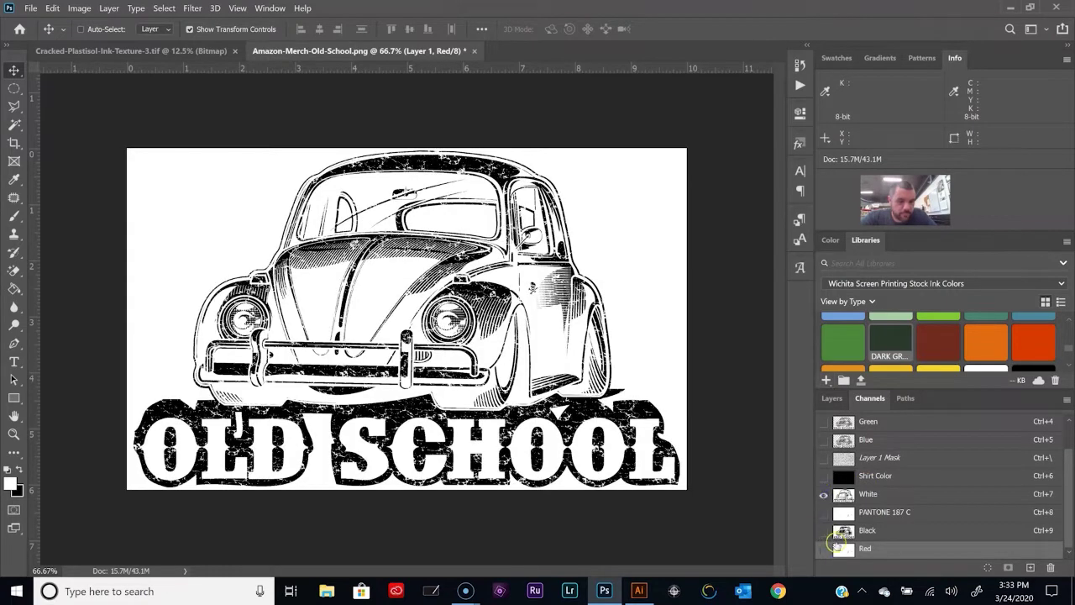
pyautogui.click(825, 549)
pyautogui.click(845, 551)
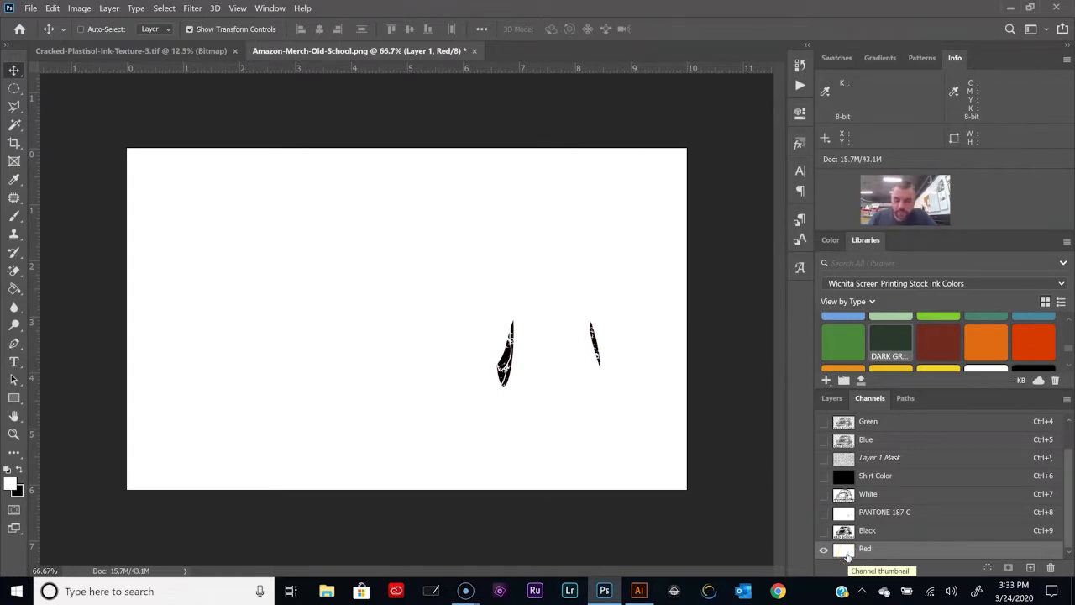
# Step: Load the Red spot channel as a selection, apply a centered 3 px white stroke at 100% opacity, and deselect
pyautogui.keyDown('ctrl'); pyautogui.click(845, 552); pyautogui.keyUp('ctrl')
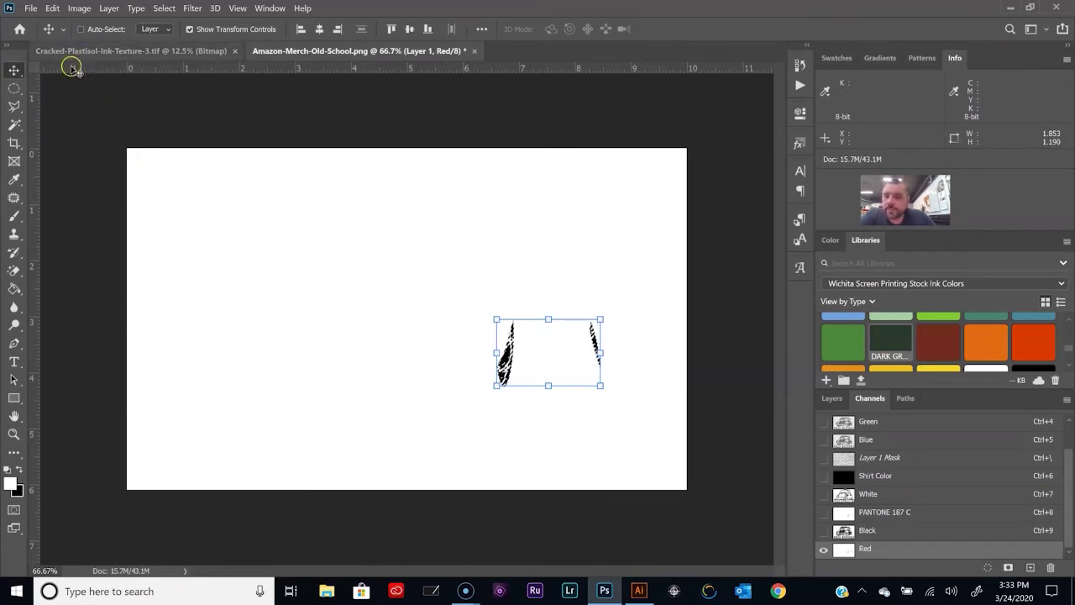
pyautogui.click(52, 8)
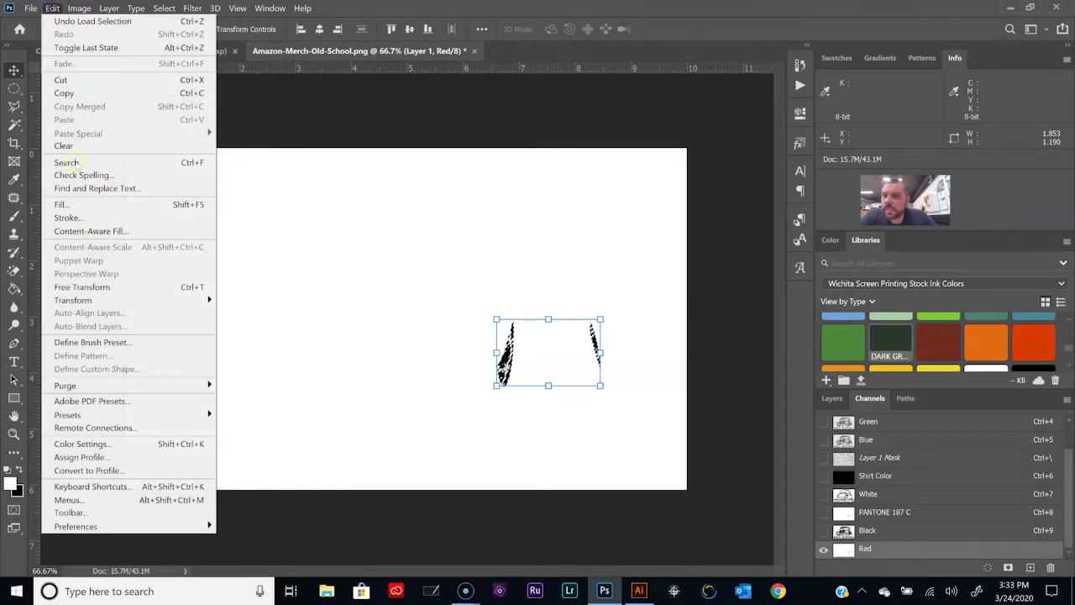
pyautogui.click(74, 221)
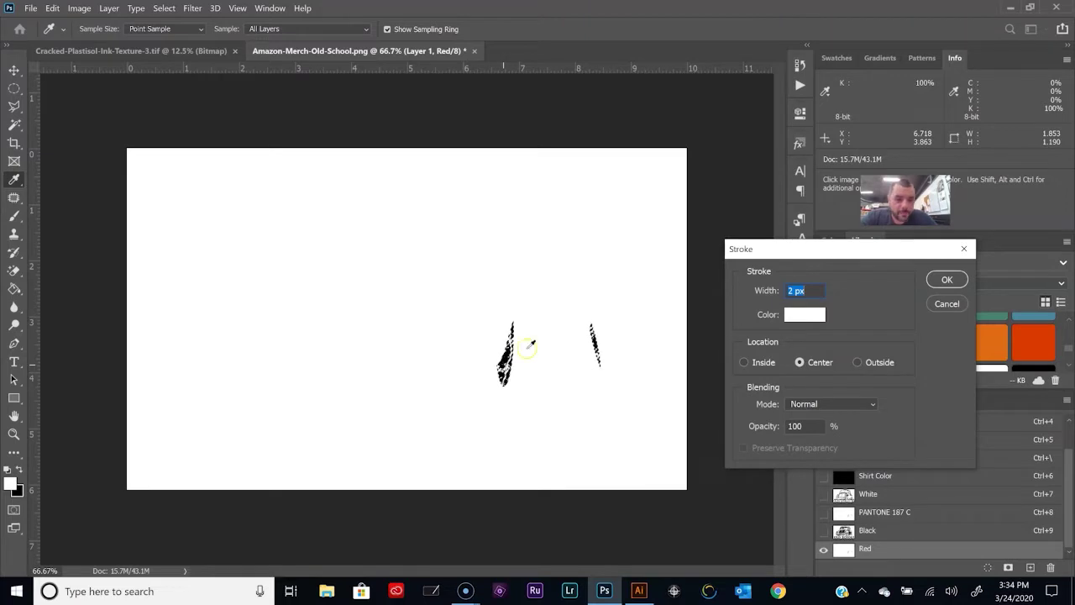
pyautogui.moveTo(798, 291); pyautogui.dragTo(787, 292)
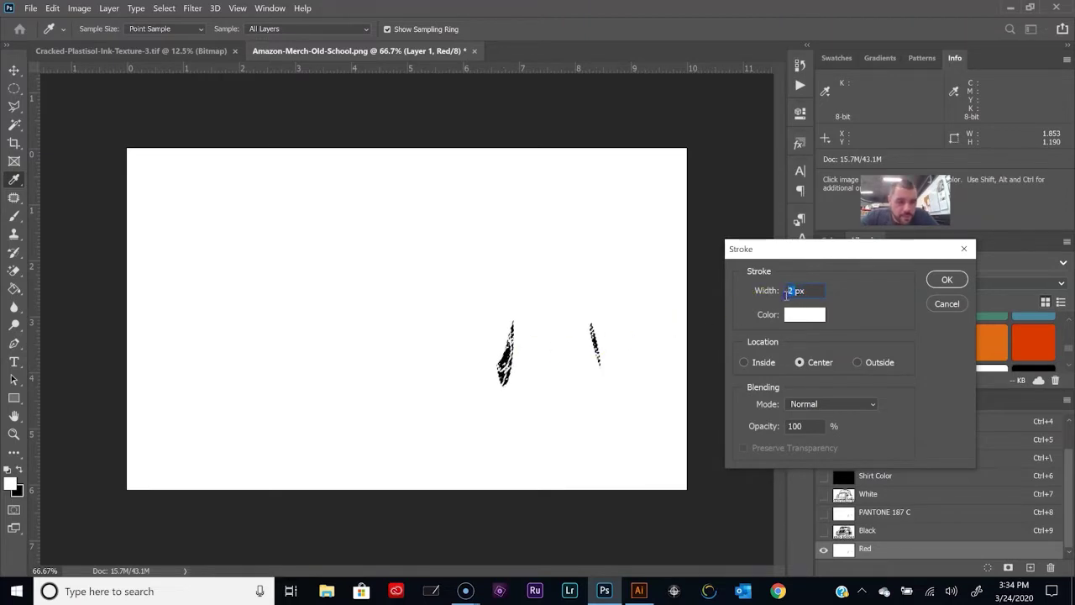
pyautogui.write('3')
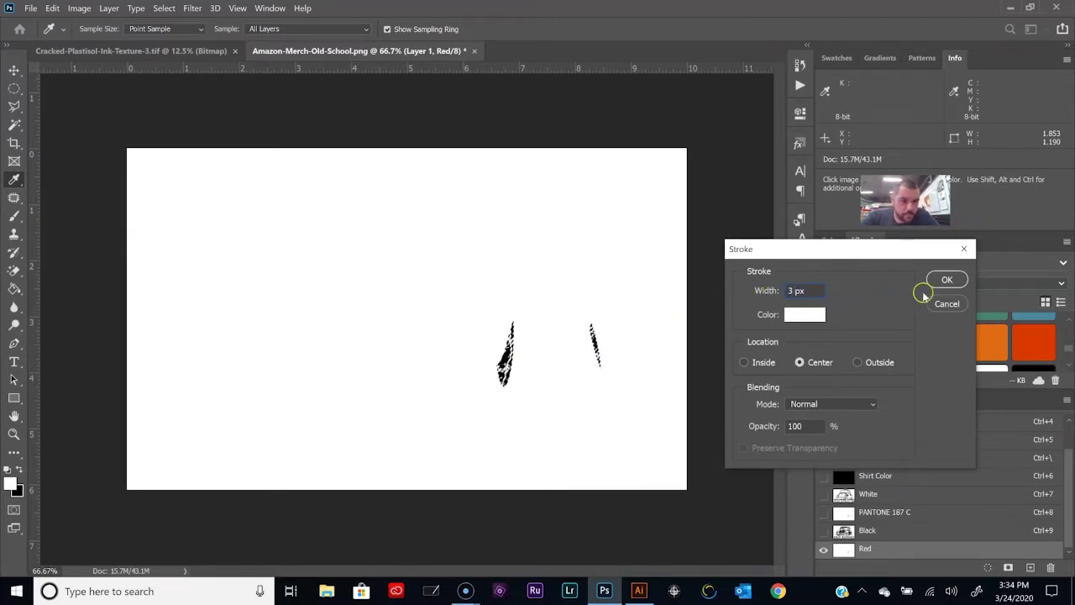
pyautogui.click(944, 280)
pyautogui.press('v')
pyautogui.click(678, 431)
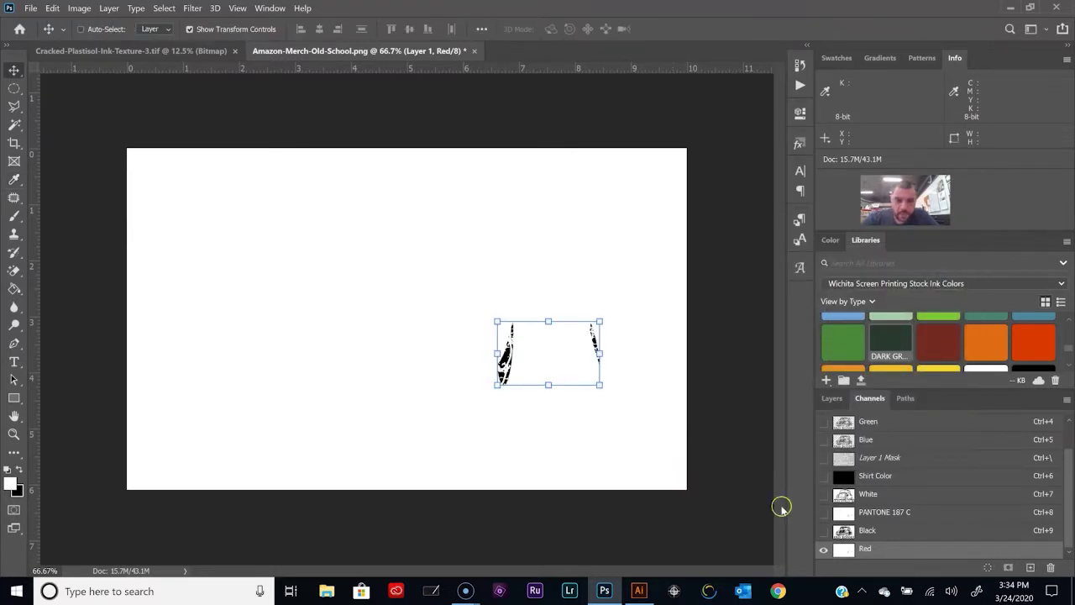
# Step: Examine the thinned wheel shapes up close and compare the Red channel with the PANTONE 187 C channel
pyautogui.click(15, 435)
pyautogui.click(581, 361)
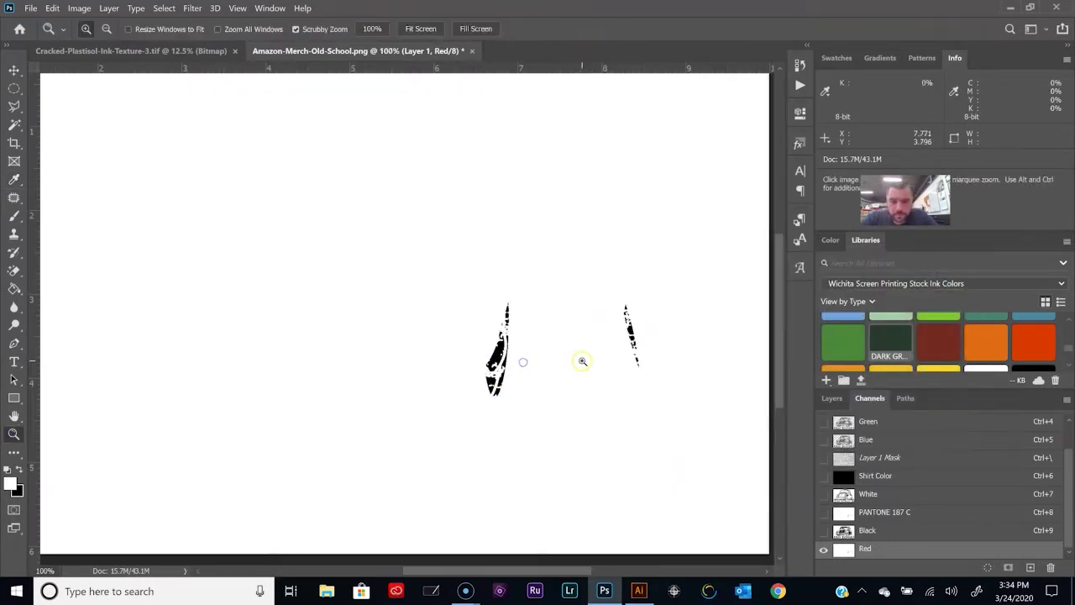
pyautogui.click(584, 360)
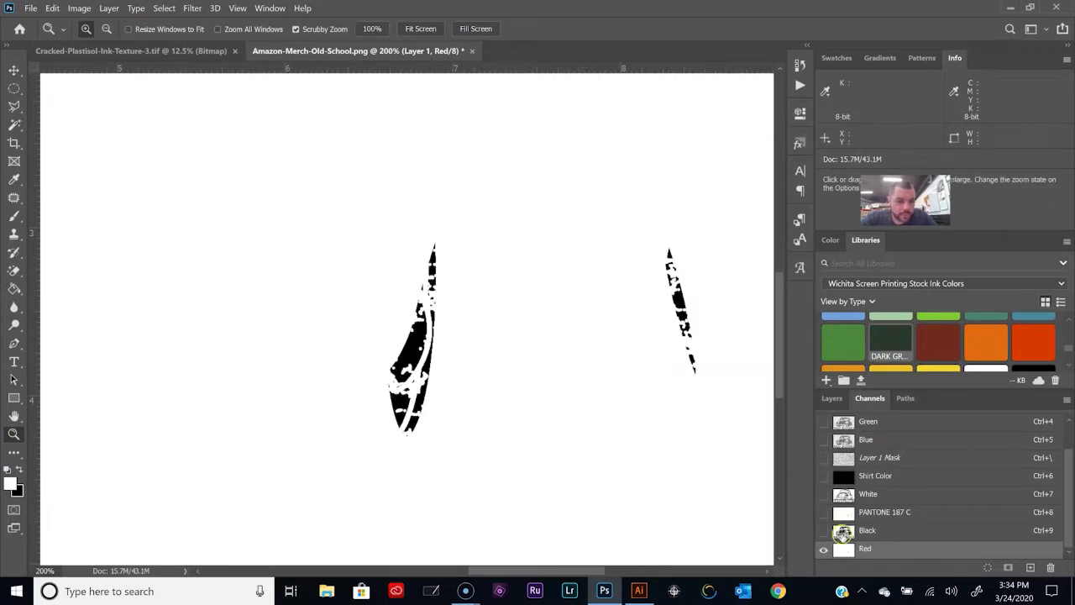
pyautogui.click(832, 552)
pyautogui.moveTo(832, 552); pyautogui.dragTo(827, 516)
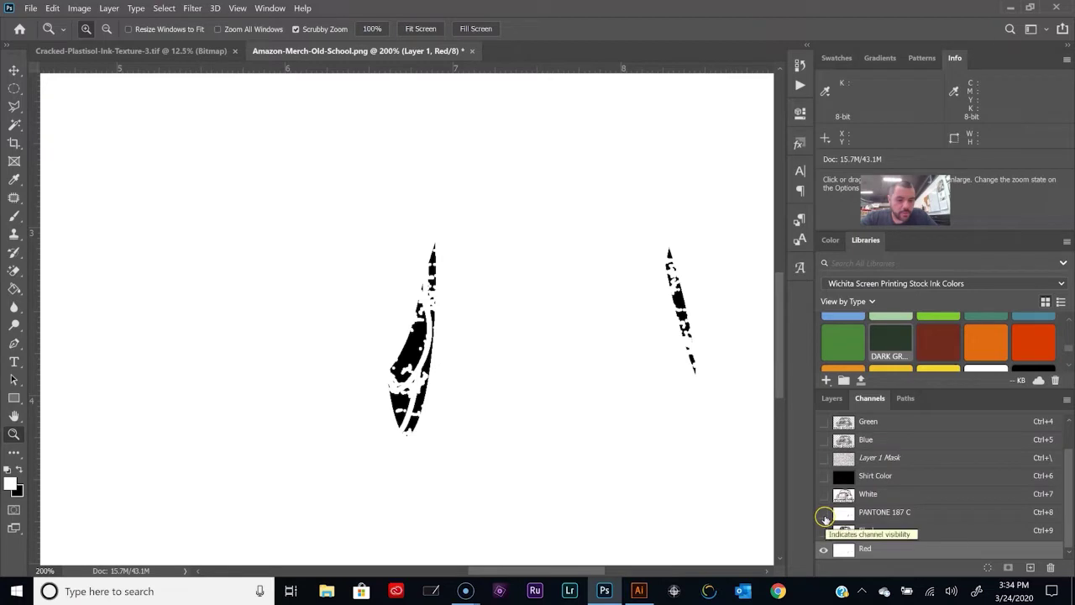
pyautogui.moveTo(824, 518); pyautogui.dragTo(826, 521)
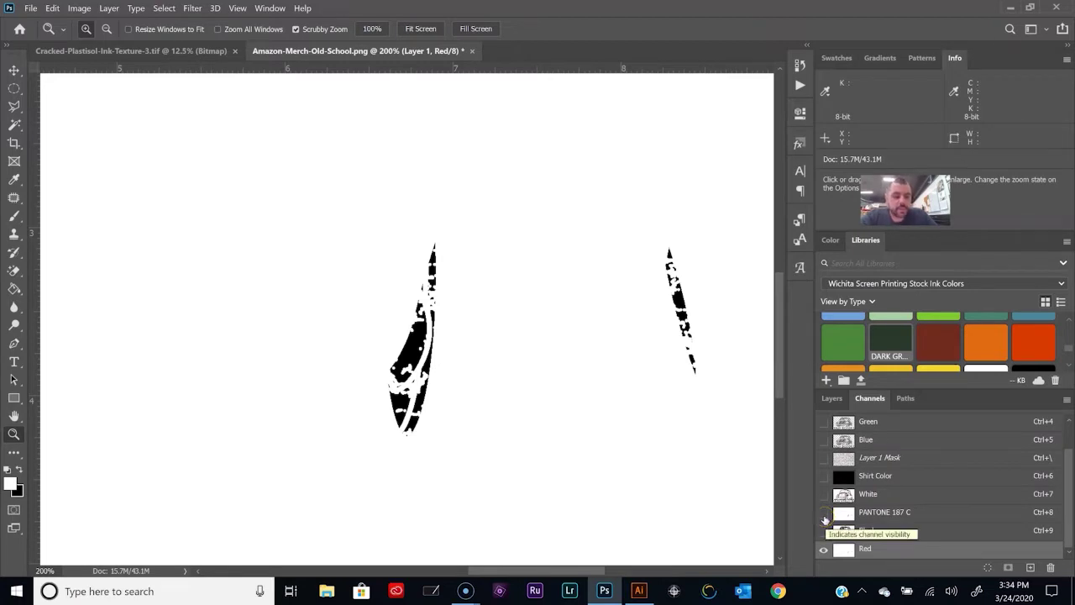
pyautogui.click(825, 515)
pyautogui.click(824, 513)
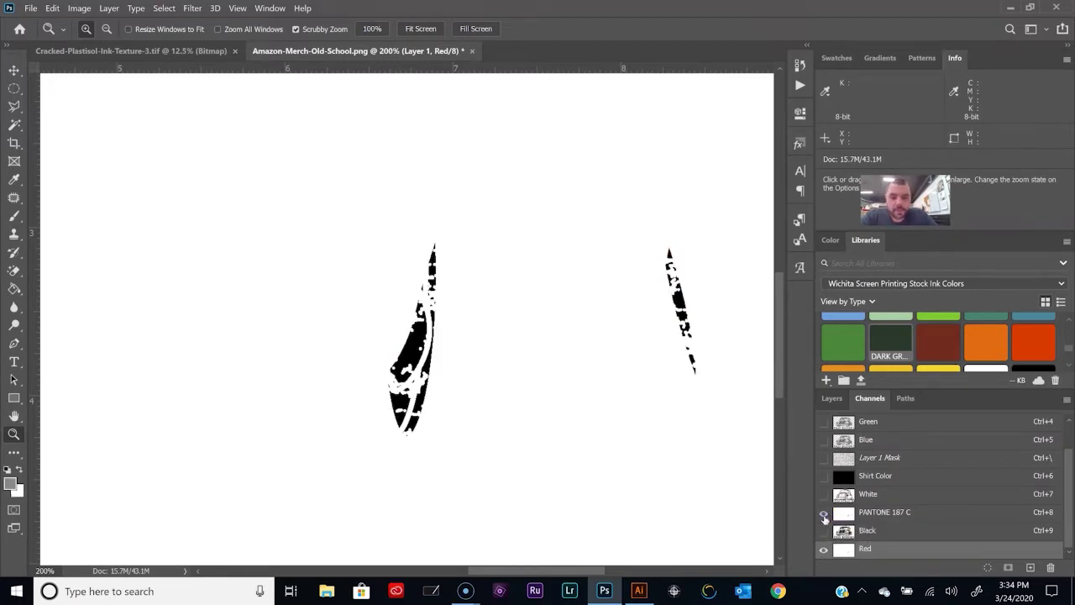
pyautogui.click(824, 513)
pyautogui.click(825, 513)
pyautogui.click(416, 421)
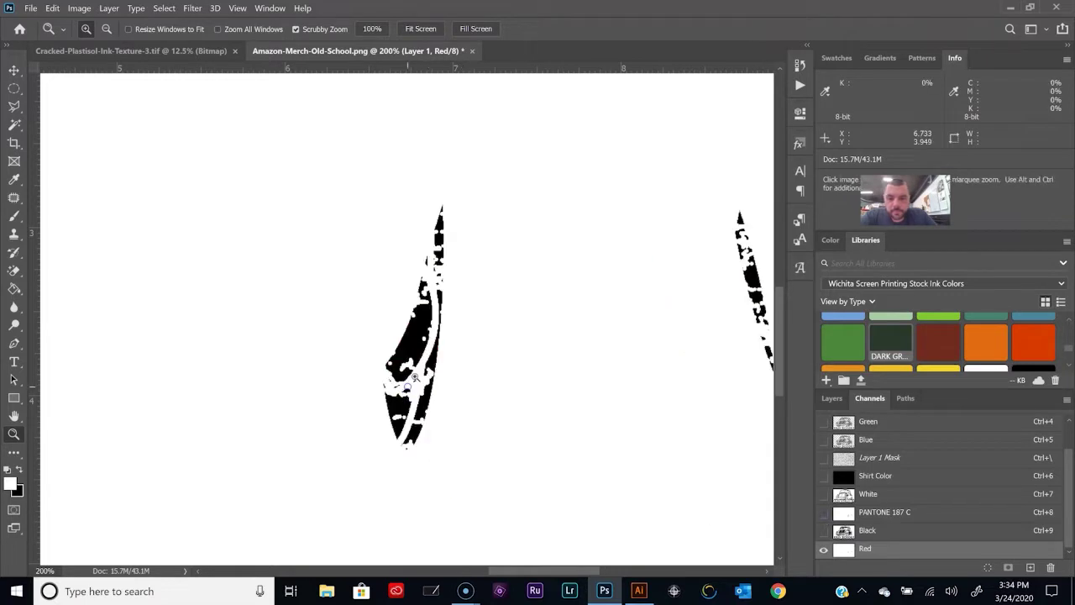
# Step: Enlarge the front wheel and show the PANTONE 187 C, White and Shirt Color channels together with Red
pyautogui.moveTo(406, 369); pyautogui.dragTo(524, 384)
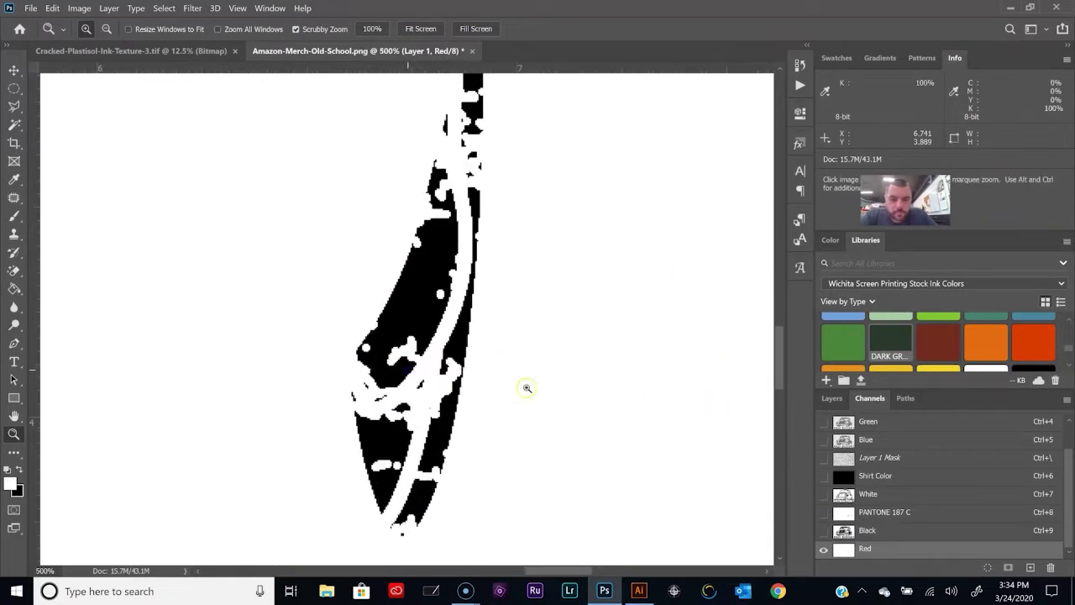
pyautogui.click(824, 514)
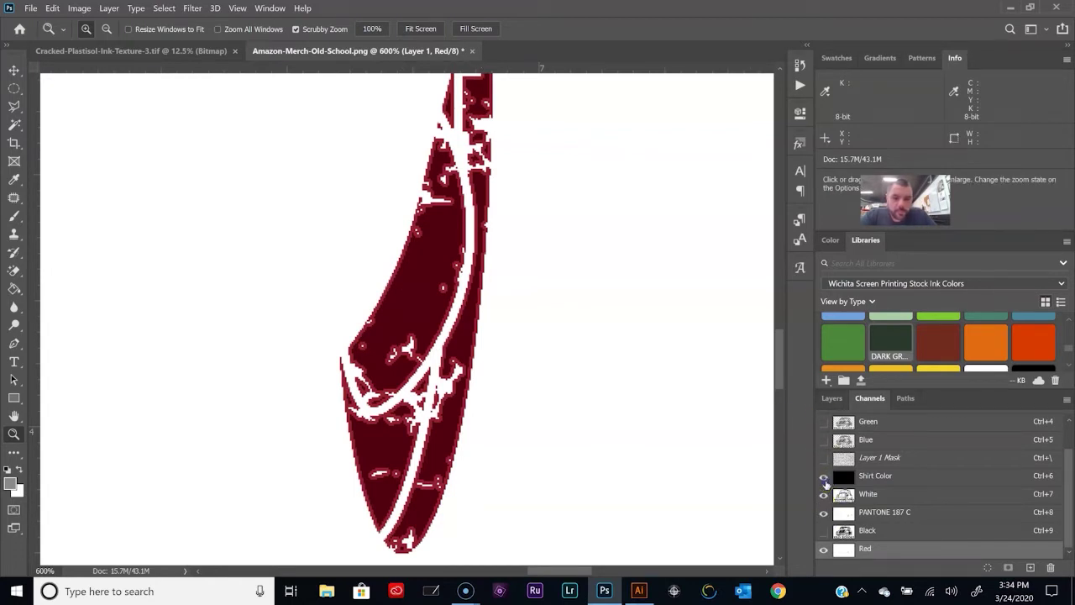
pyautogui.click(824, 477)
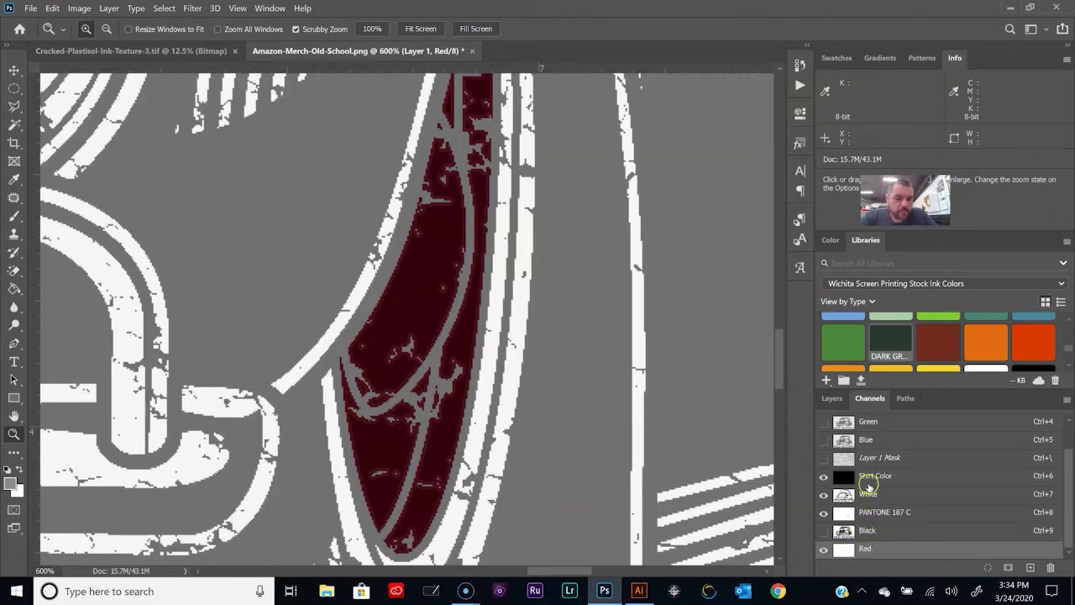
# Step: Use Apply Image to blend the Red spot channel into the White channel with Multiply at 50% opacity
pyautogui.click(868, 495)
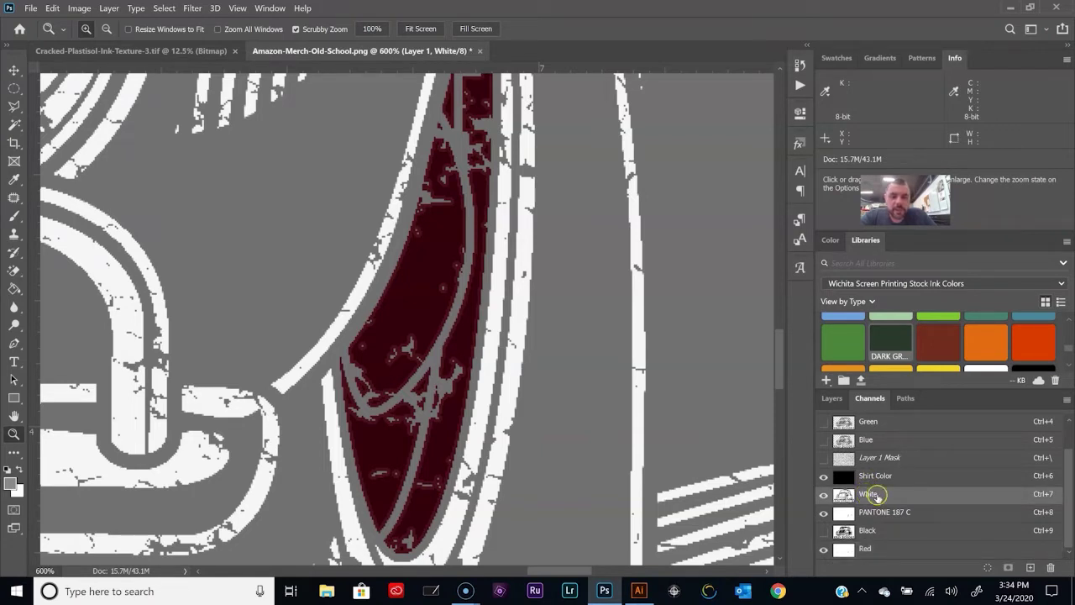
pyautogui.click(78, 9)
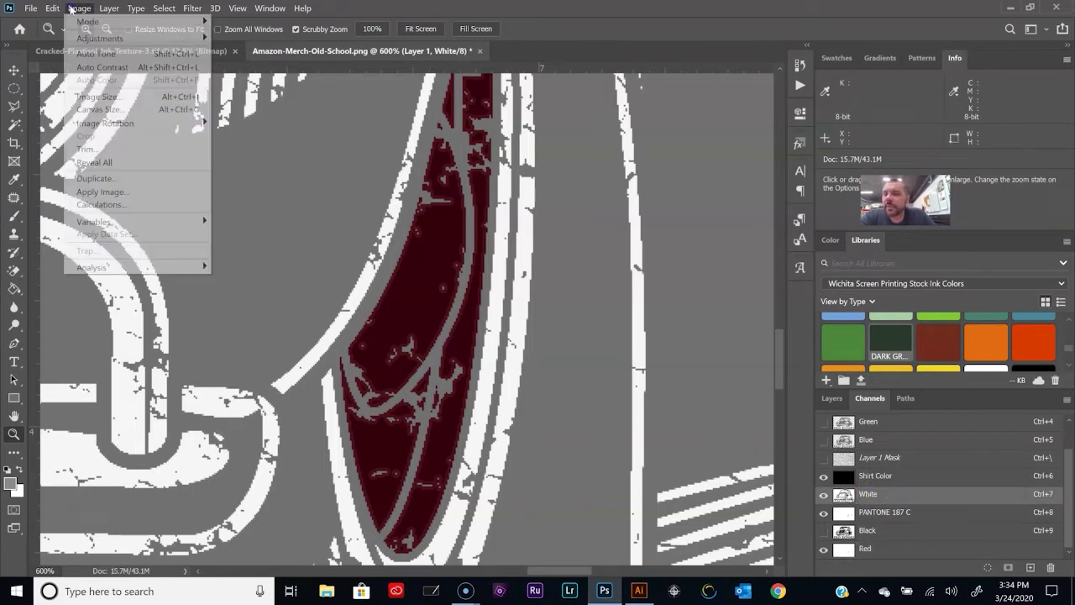
pyautogui.click(105, 191)
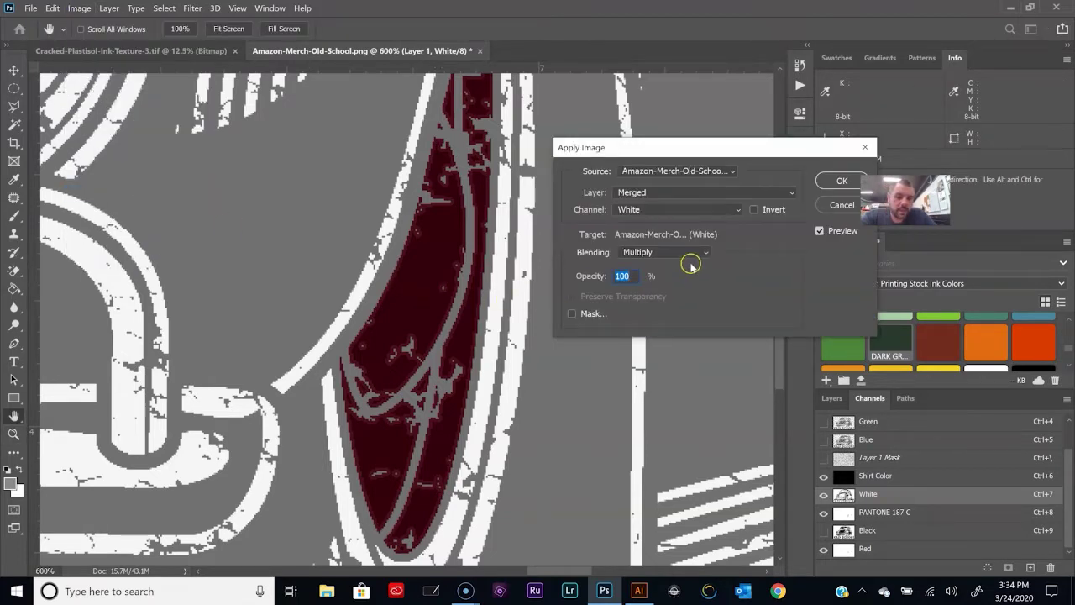
pyautogui.click(663, 210)
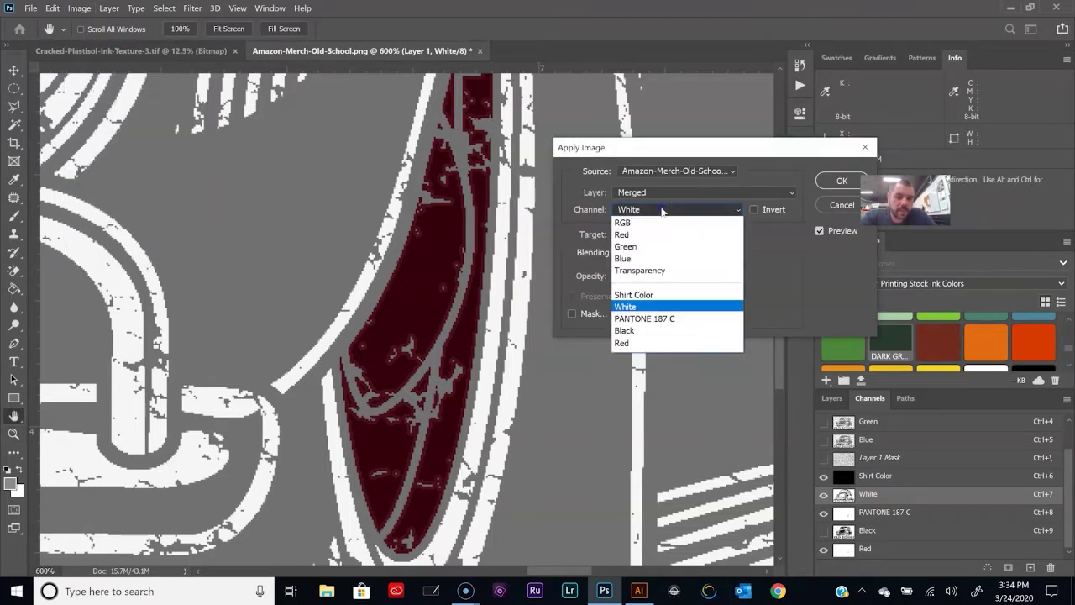
pyautogui.click(636, 342)
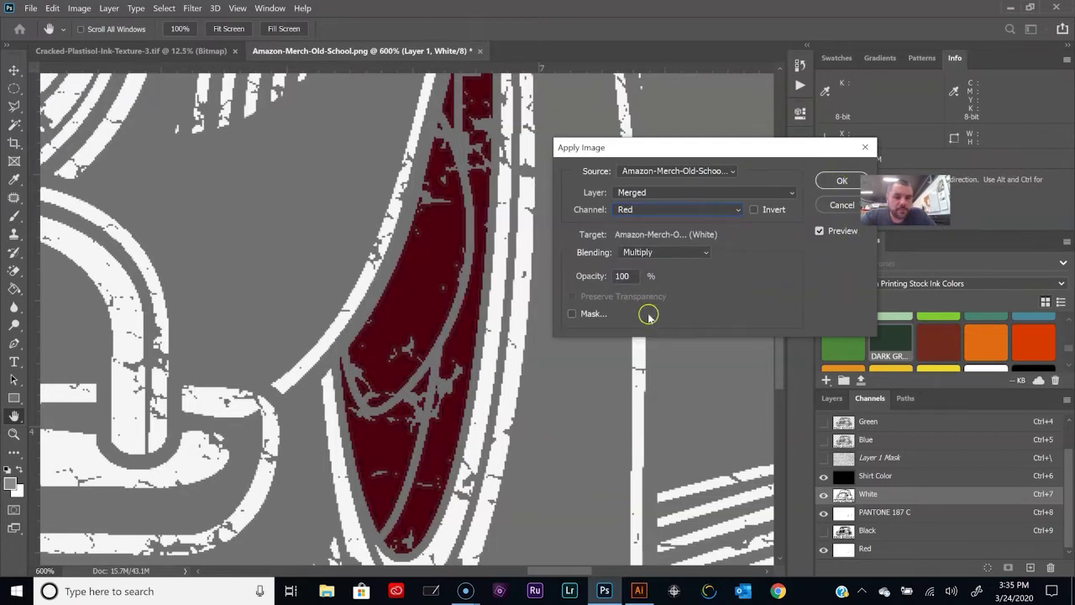
pyautogui.click(635, 276)
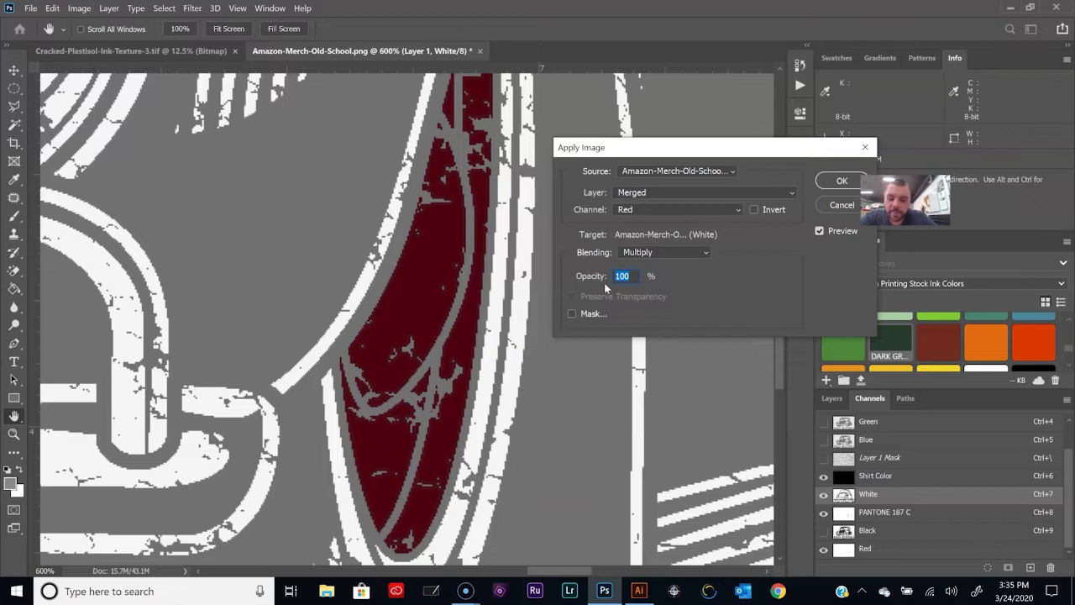
pyautogui.write('50')
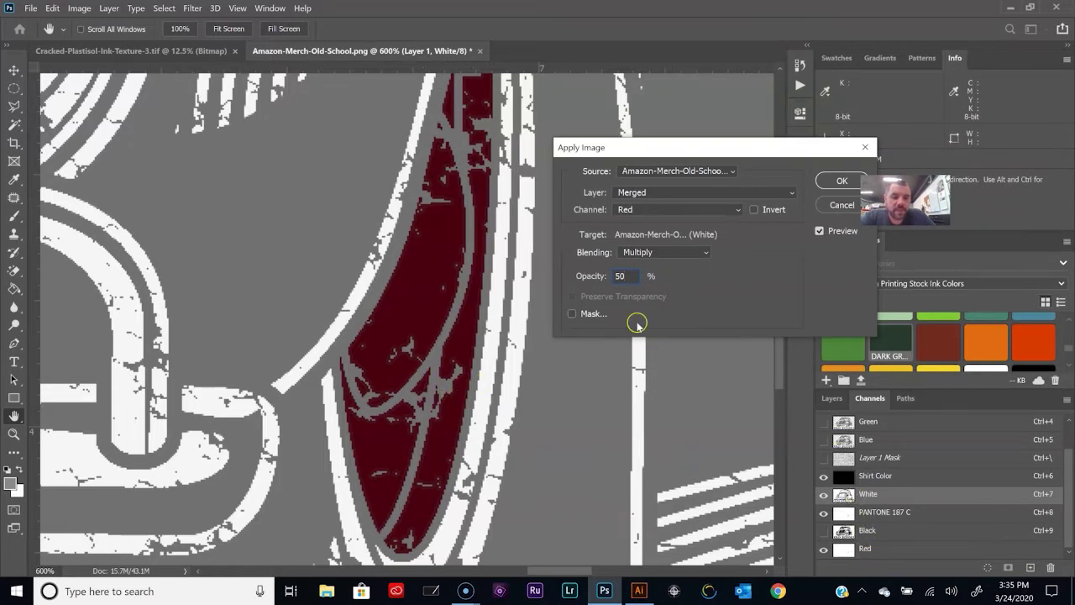
pyautogui.press('z')
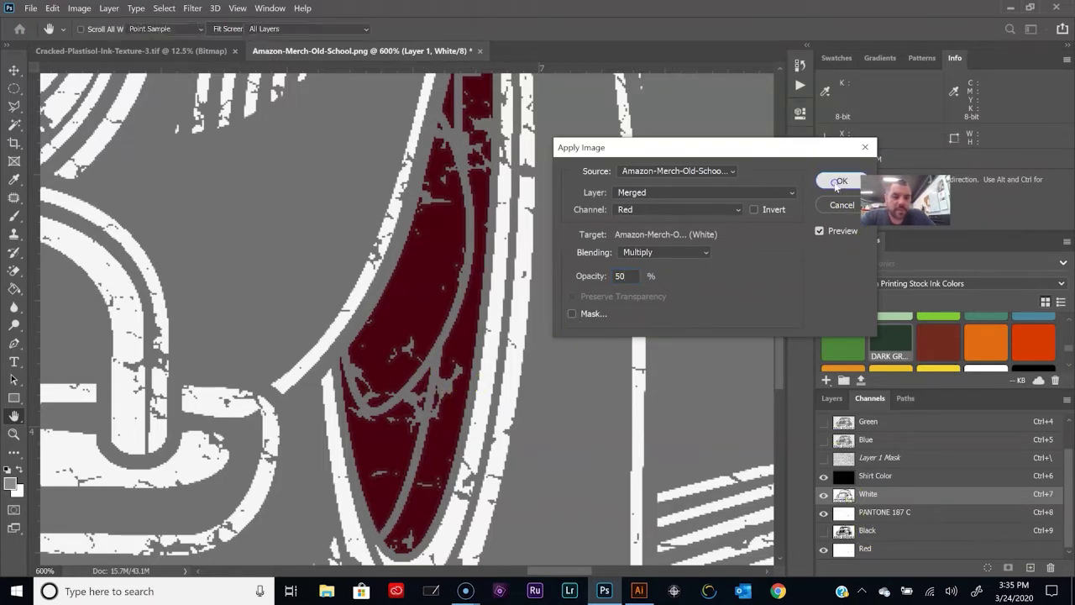
pyautogui.click(838, 184)
# Step: Hide the Red and PANTONE 187 C channels, leaving the White underbase shown over the Shirt Color
pyautogui.click(823, 552)
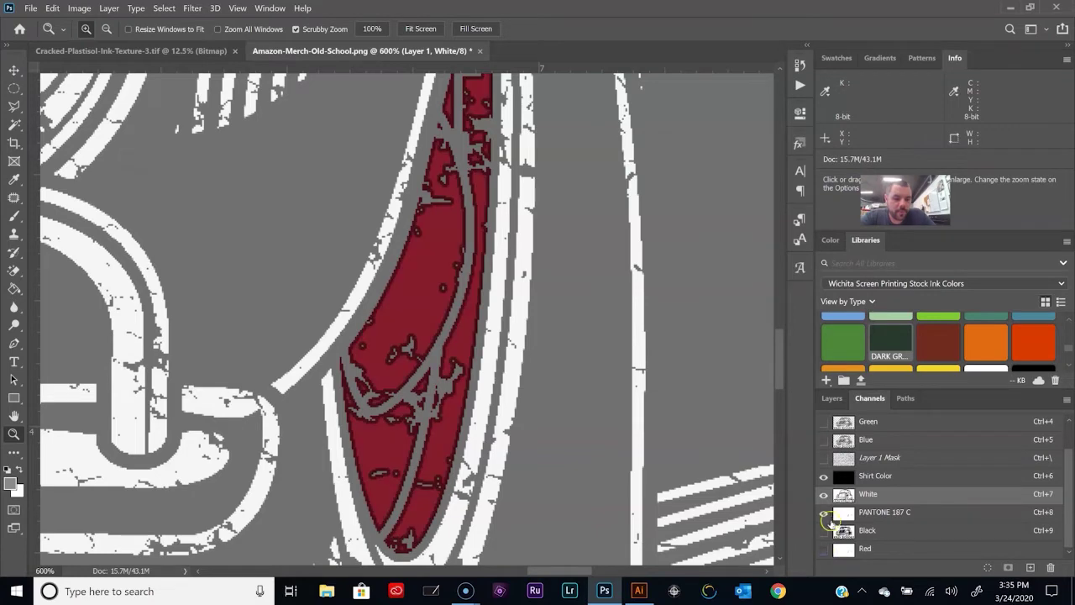
pyautogui.click(823, 514)
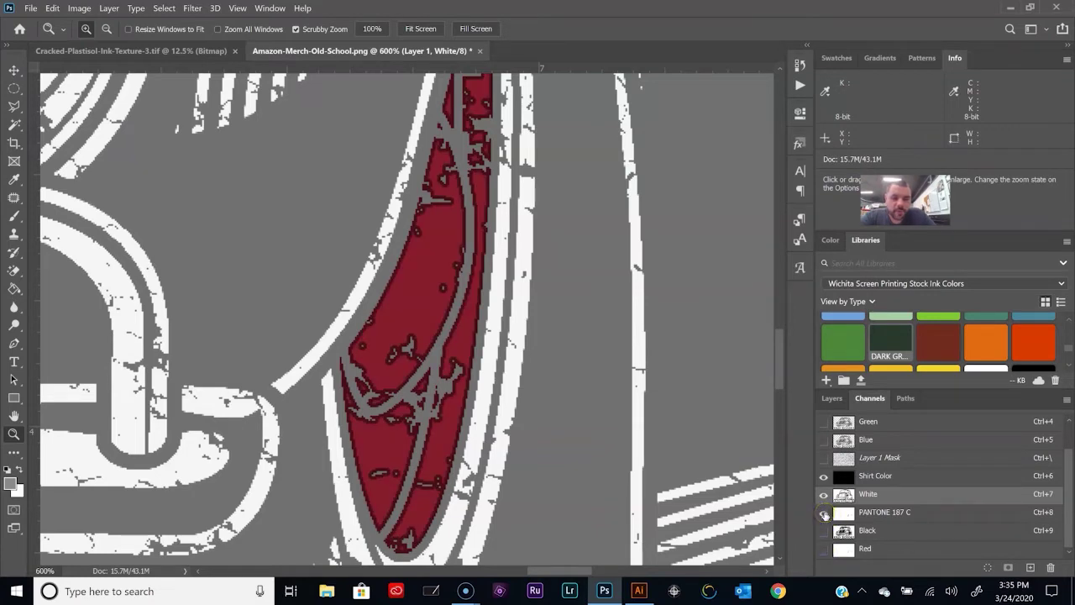
pyautogui.click(437, 310)
pyautogui.click(438, 310)
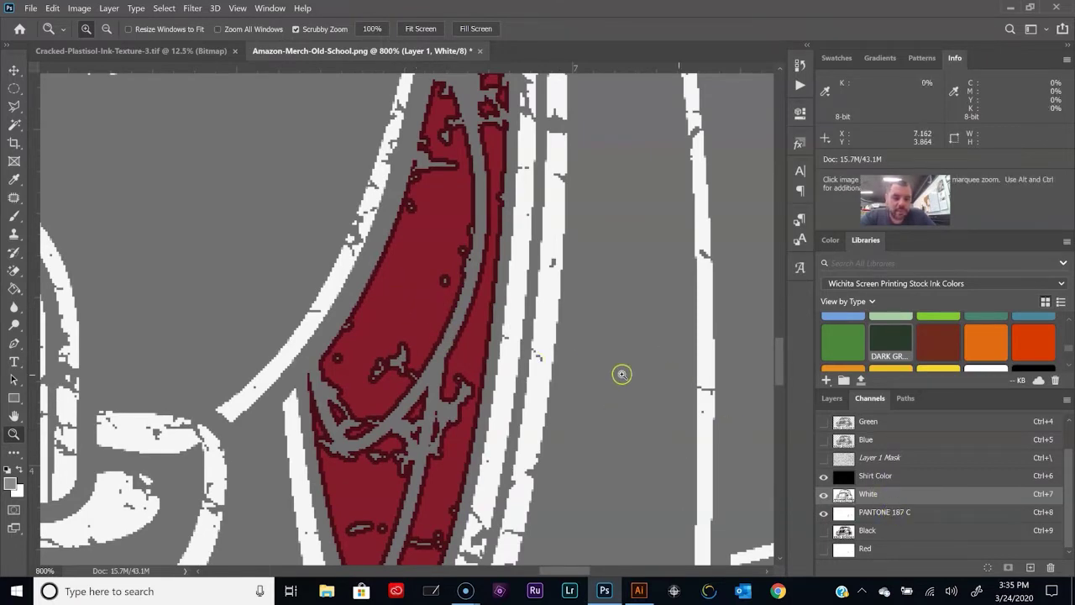
pyautogui.scroll(3, 384, 307)
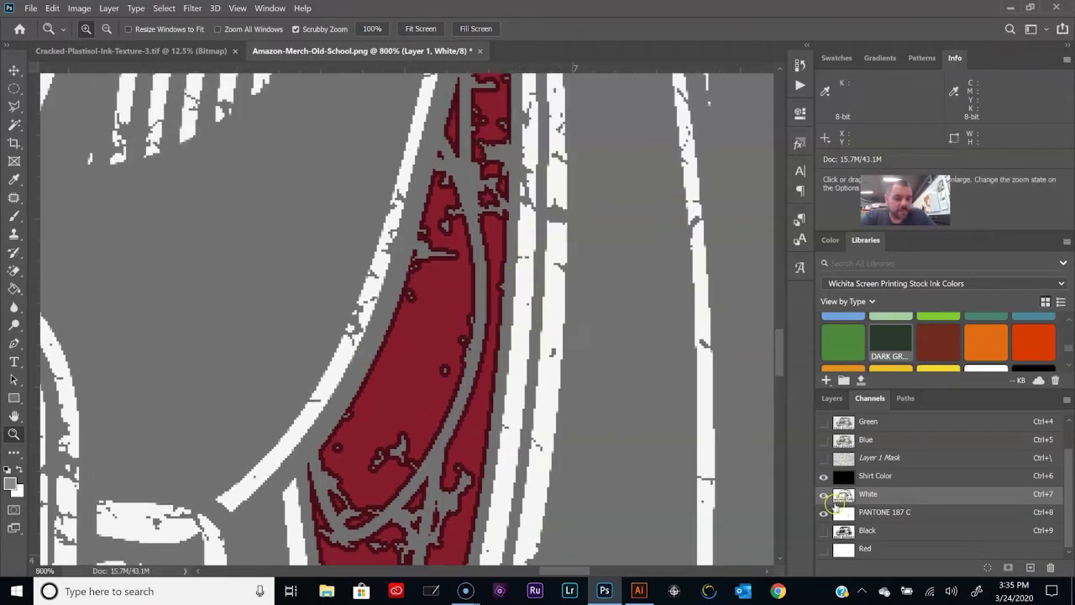
pyautogui.click(824, 512)
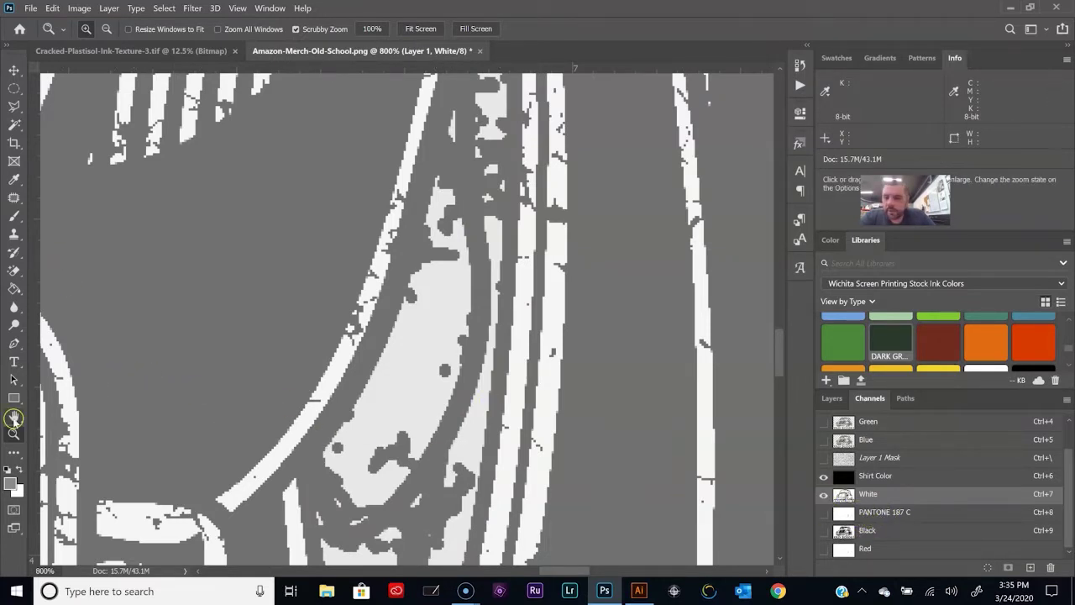
# Step: Examine the White underbase in the whole artwork and up close around the front wheel
pyautogui.click(13, 416)
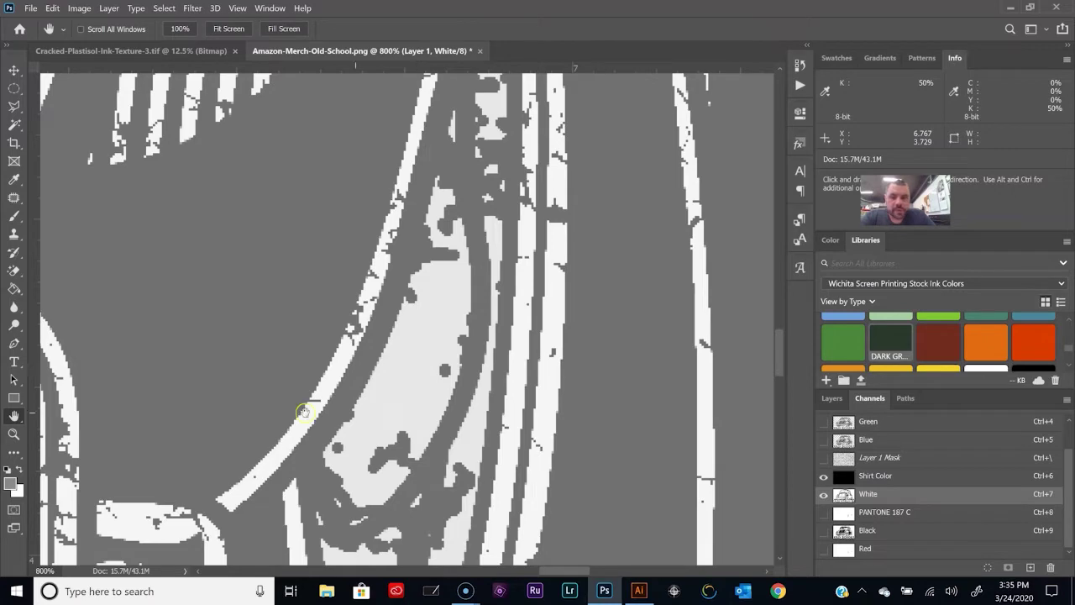
pyautogui.hotkey('ctrl', '0')
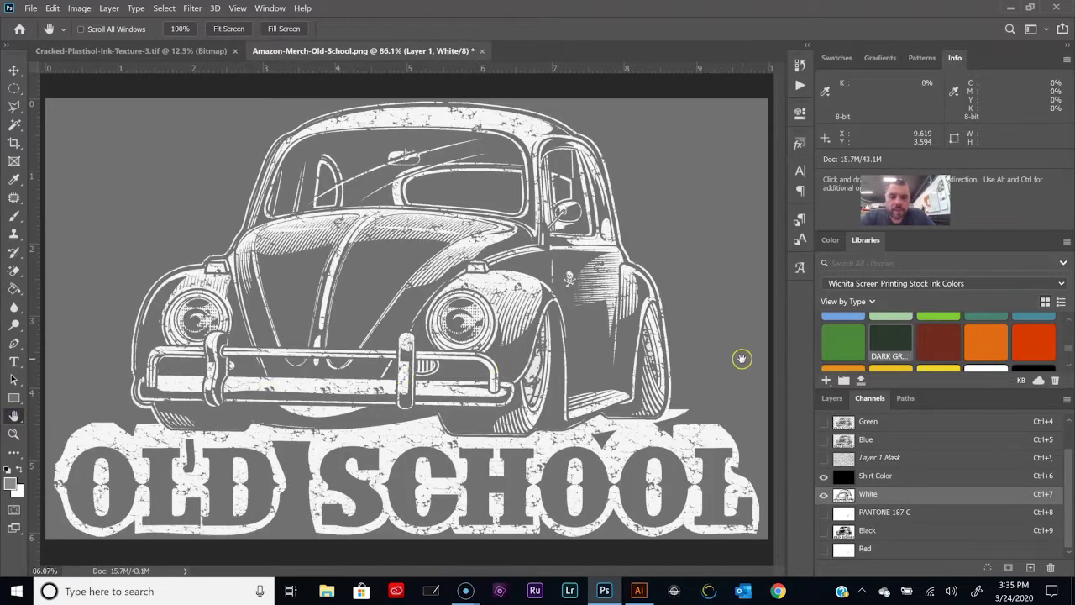
pyautogui.click(13, 433)
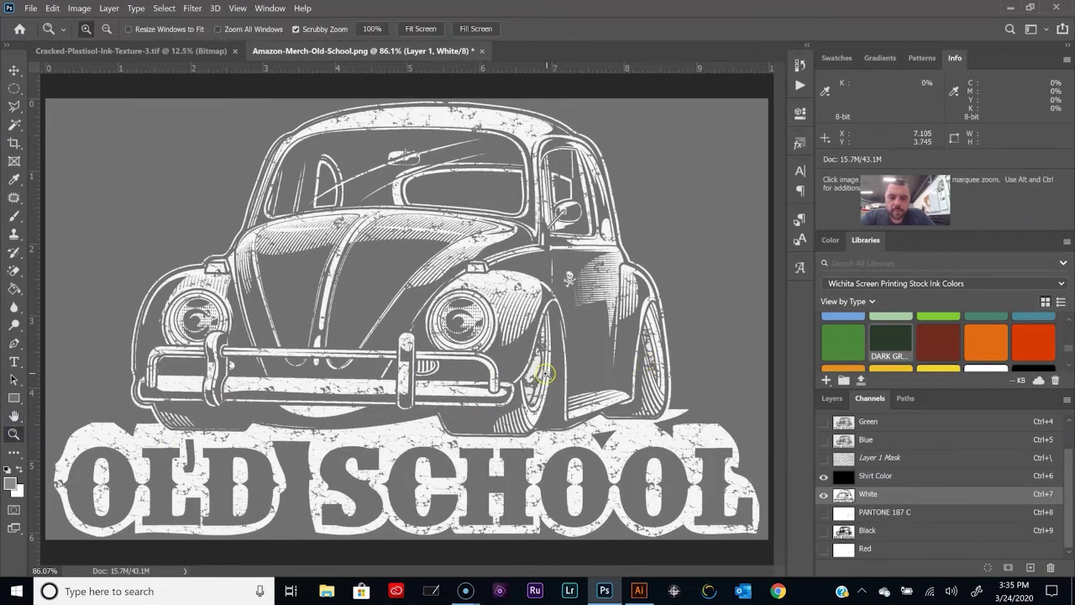
pyautogui.moveTo(545, 373); pyautogui.dragTo(500, 370)
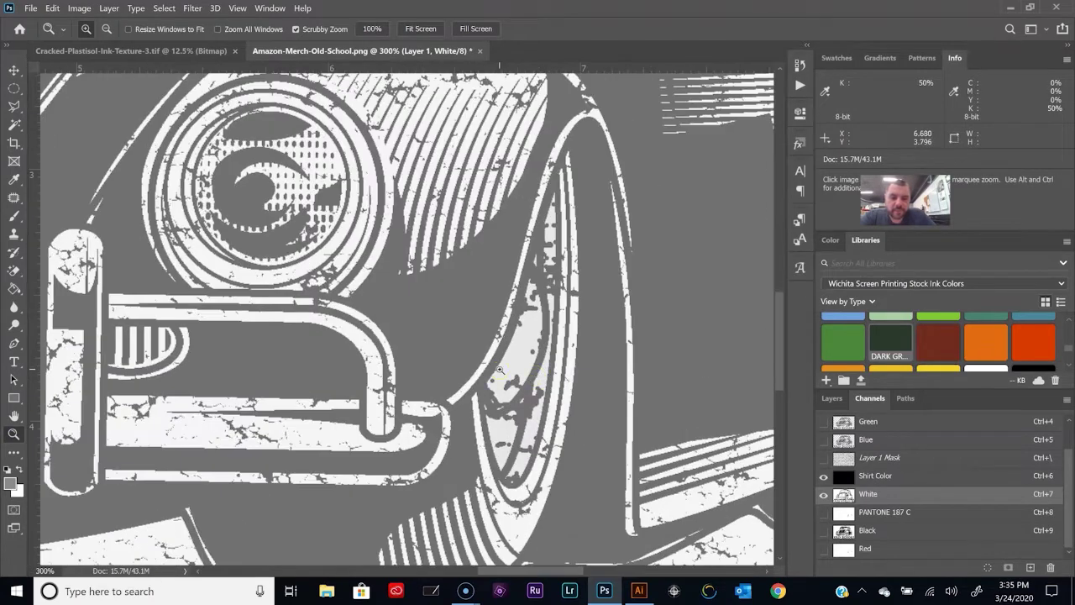
pyautogui.click(500, 369)
pyautogui.click(500, 370)
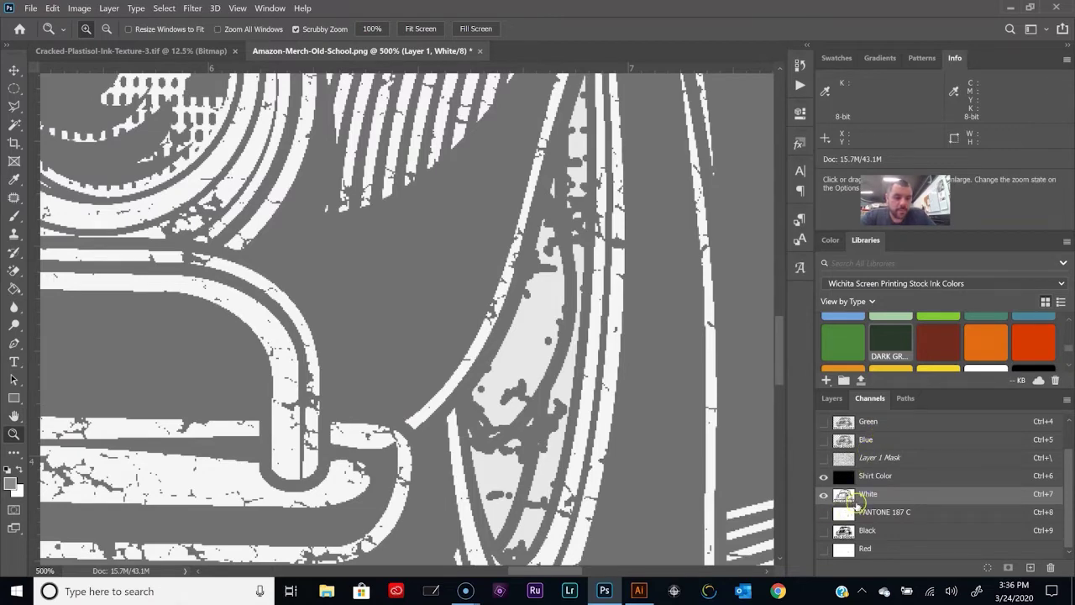
pyautogui.doubleClick(16, 414)
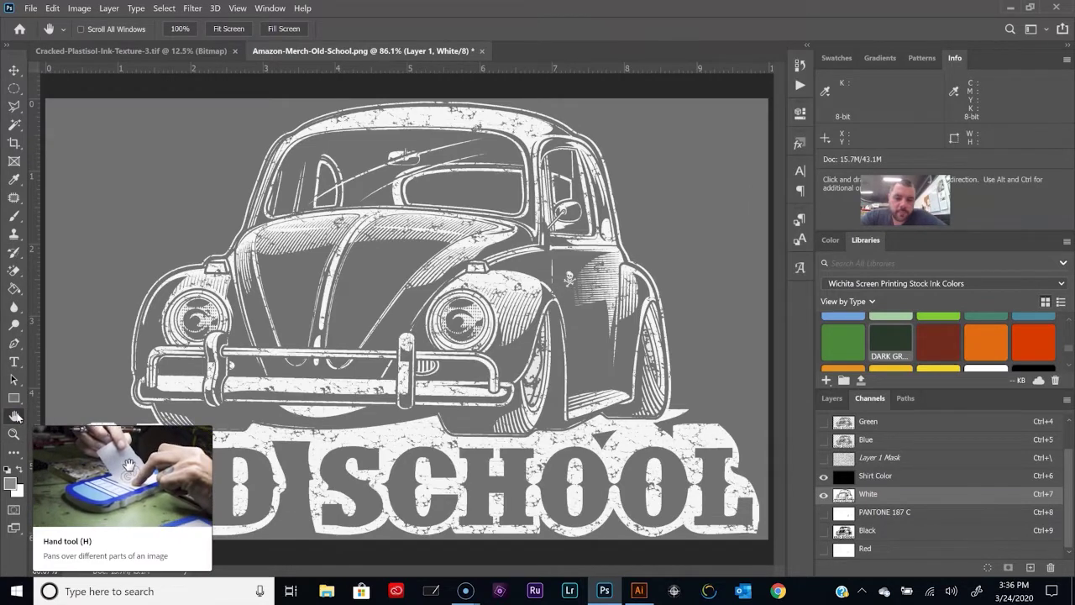
# Step: Hide the Shirt Color channel and use Apply Image to multiply the Black channel into White at 10% opacity
pyautogui.click(824, 479)
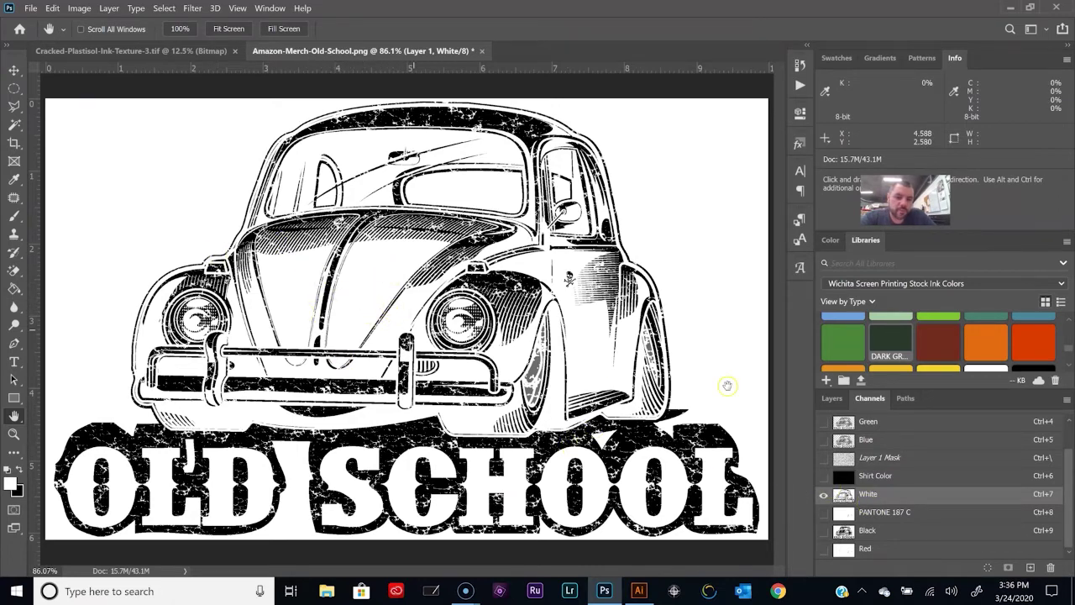
pyautogui.click(80, 9)
pyautogui.click(108, 191)
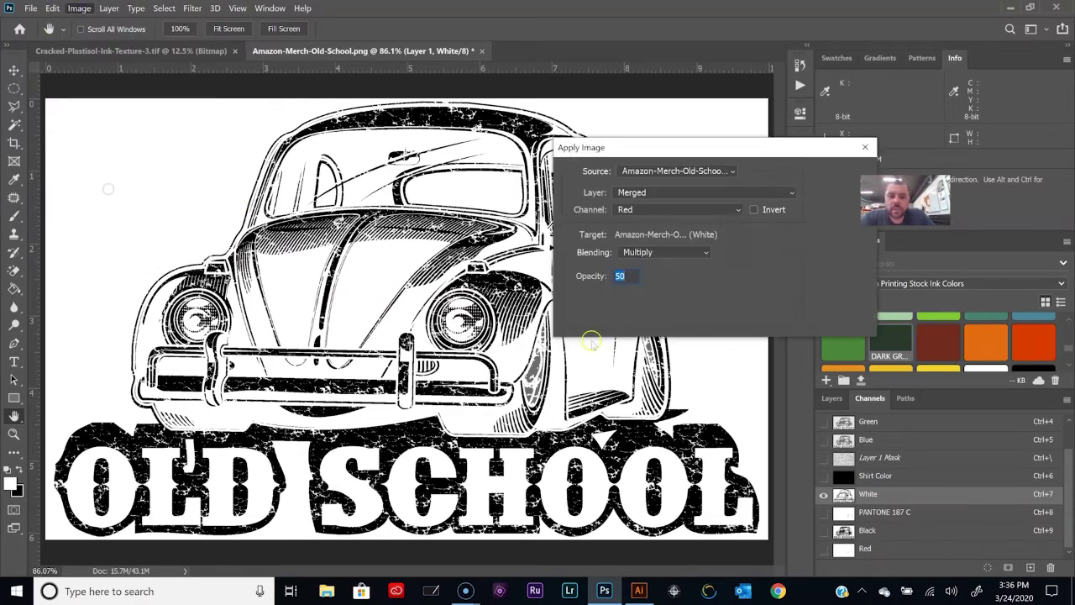
pyautogui.click(638, 210)
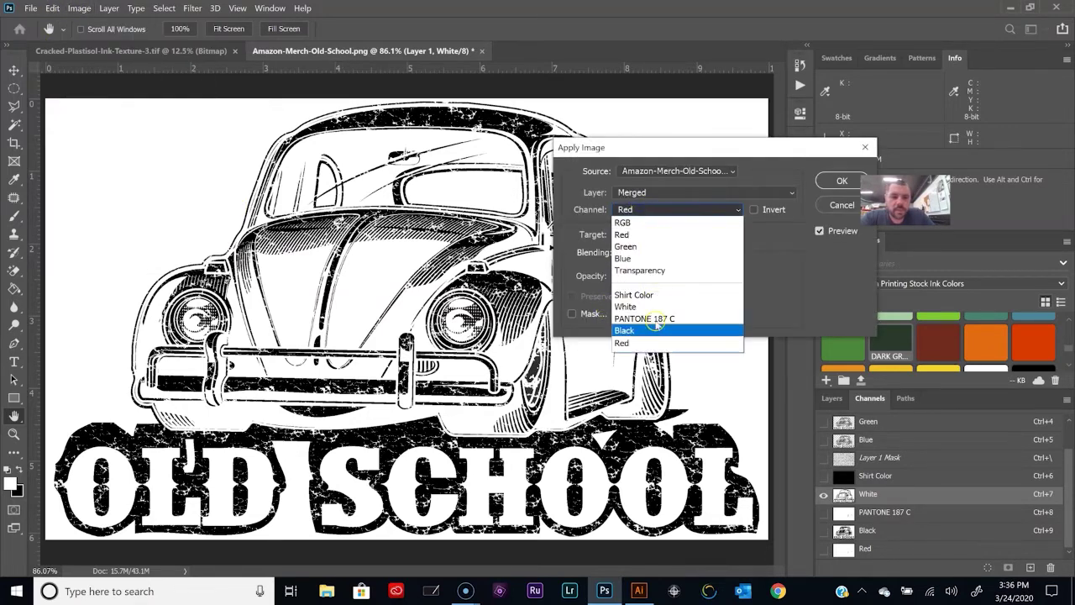
pyautogui.click(652, 331)
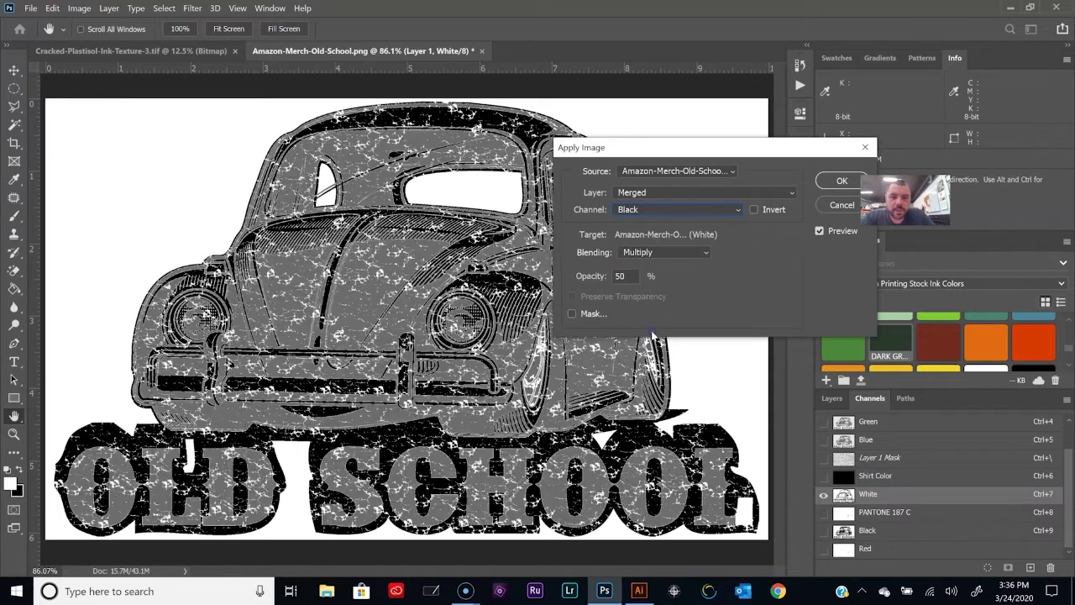
pyautogui.doubleClick(624, 277)
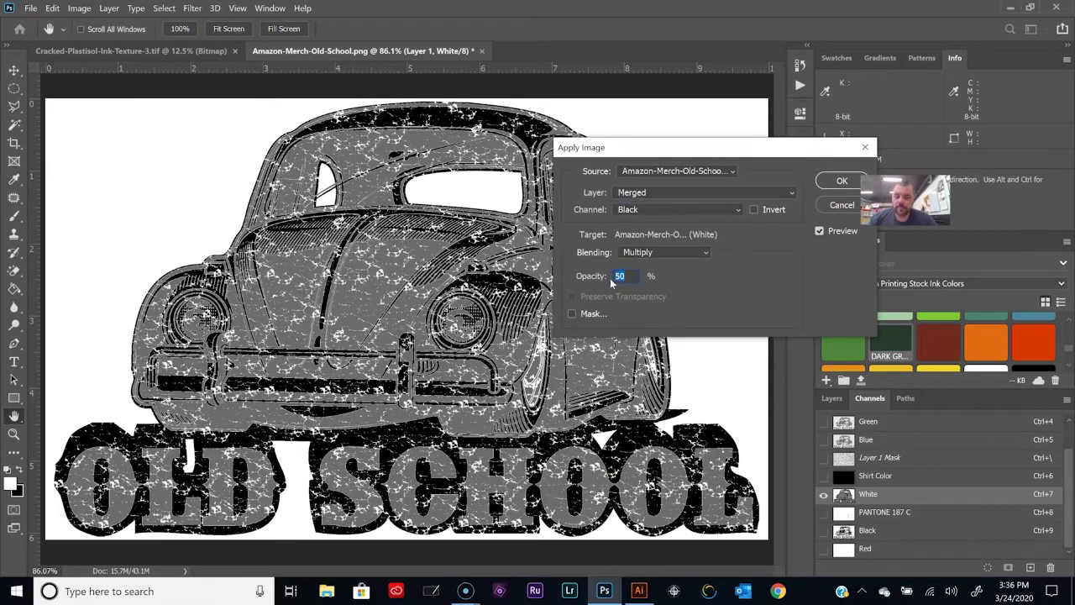
pyautogui.write('10')
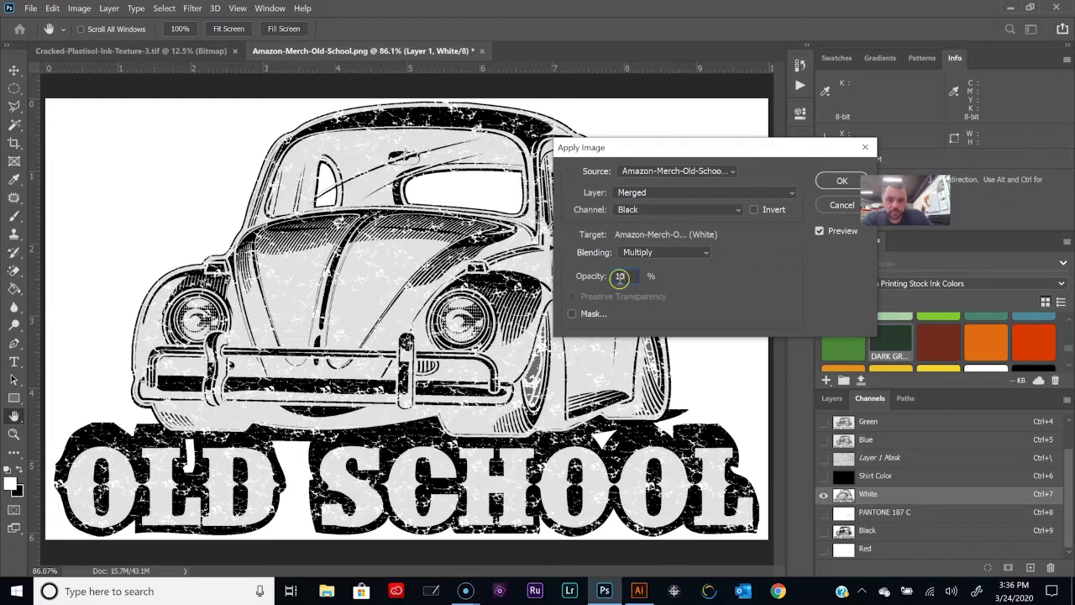
pyautogui.click(841, 183)
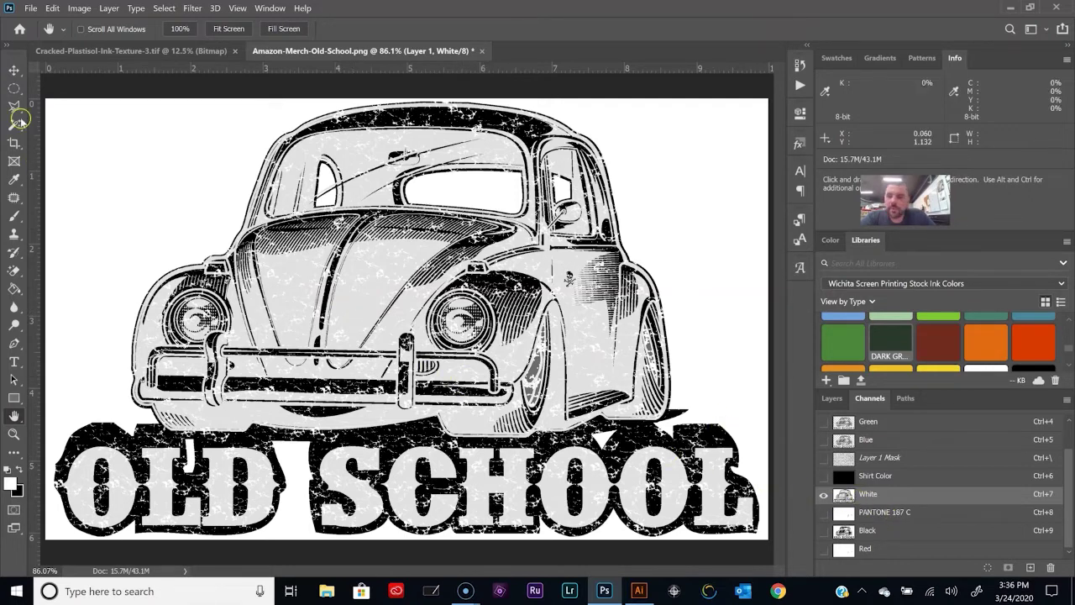
# Step: Check the color handling options in the print settings and leave them without printing
pyautogui.click(29, 10)
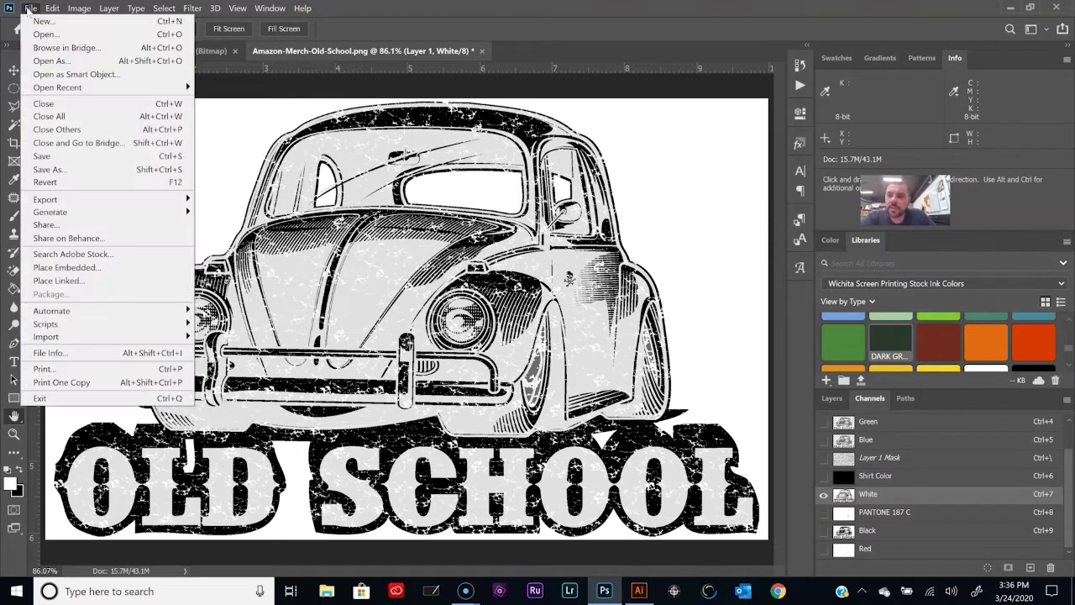
pyautogui.click(66, 369)
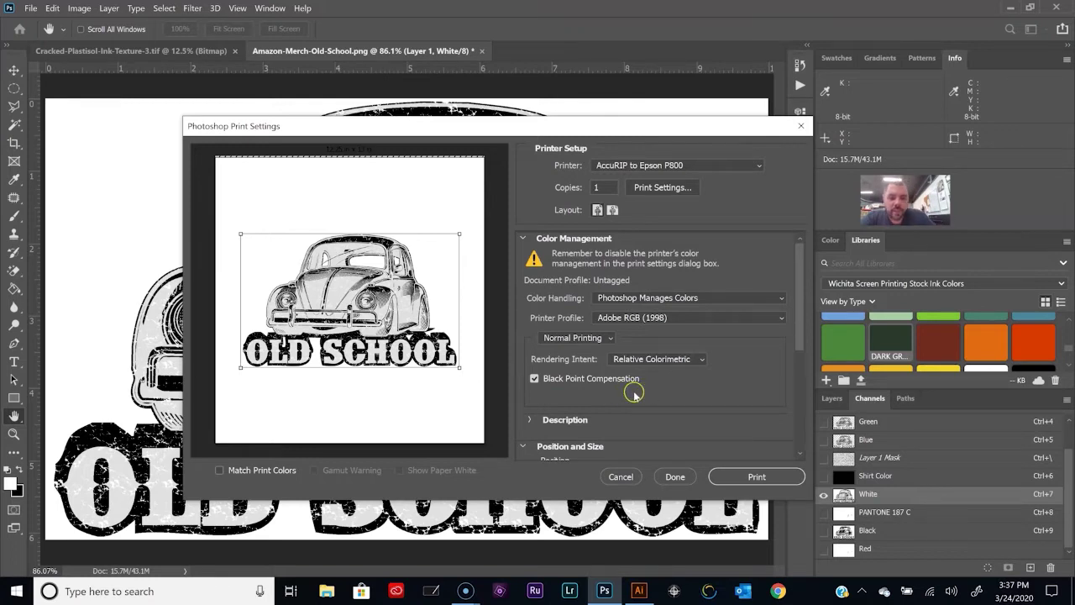
pyautogui.click(661, 303)
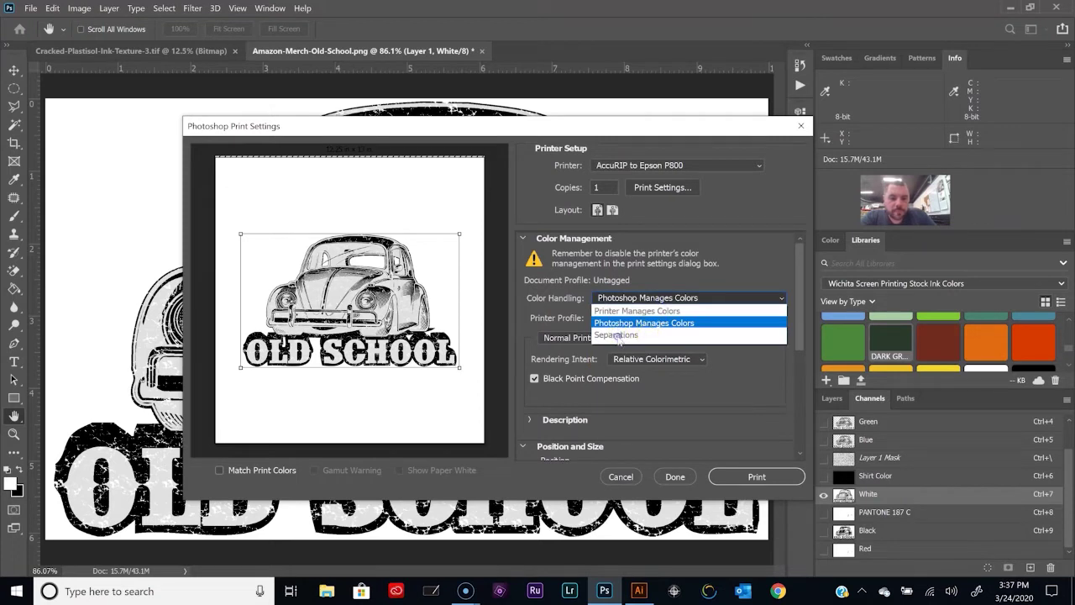
pyautogui.click(626, 472)
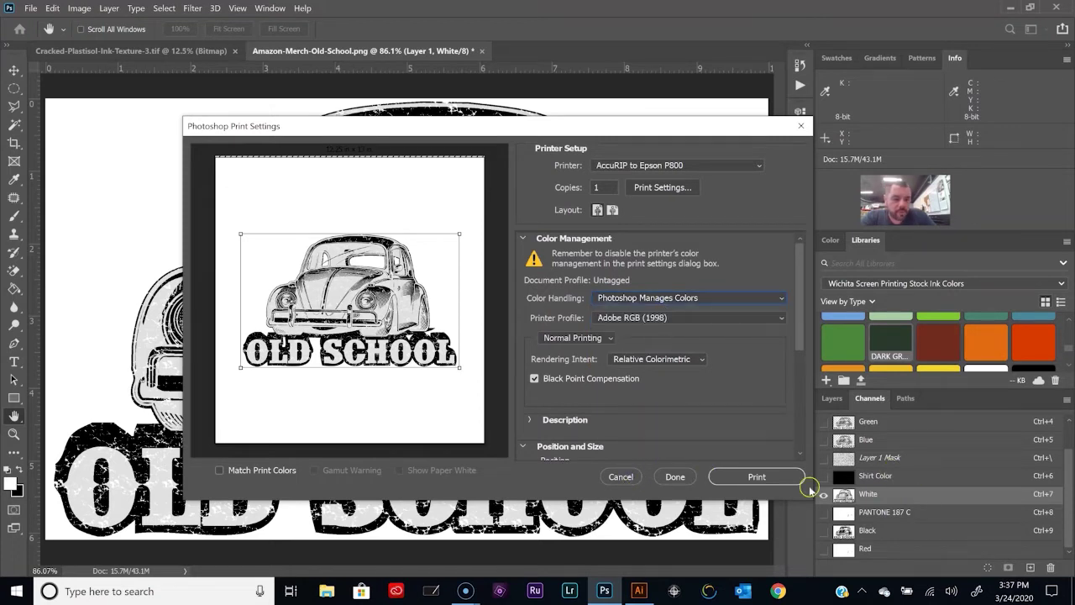
pyautogui.click(620, 476)
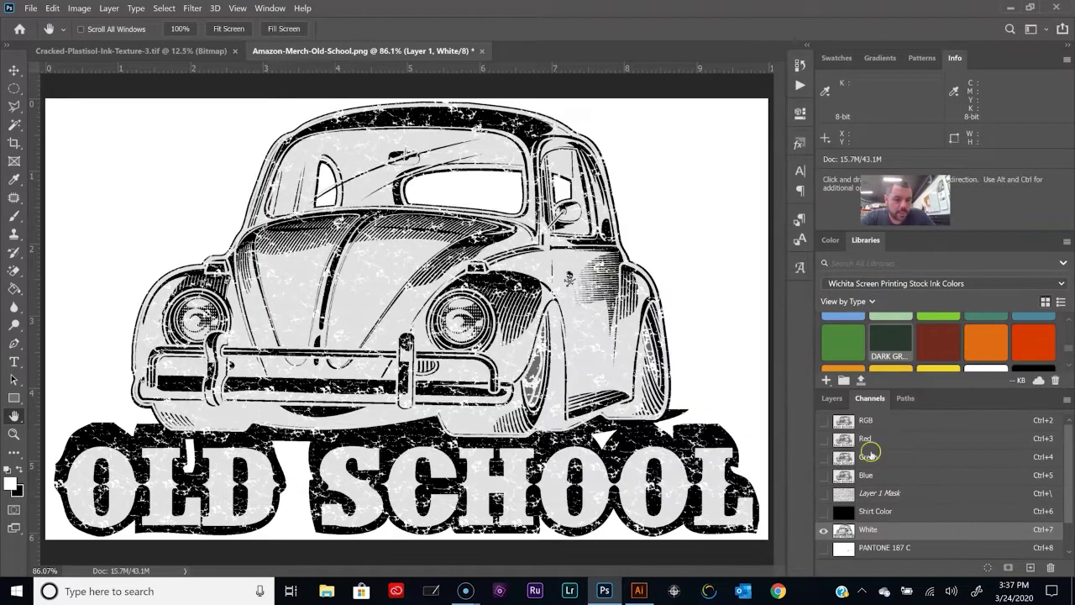
# Step: Delete the RGB channels from the document, keeping the spot channels, and hide the Shirt Color channel
pyautogui.click(864, 422)
pyautogui.click(1051, 568)
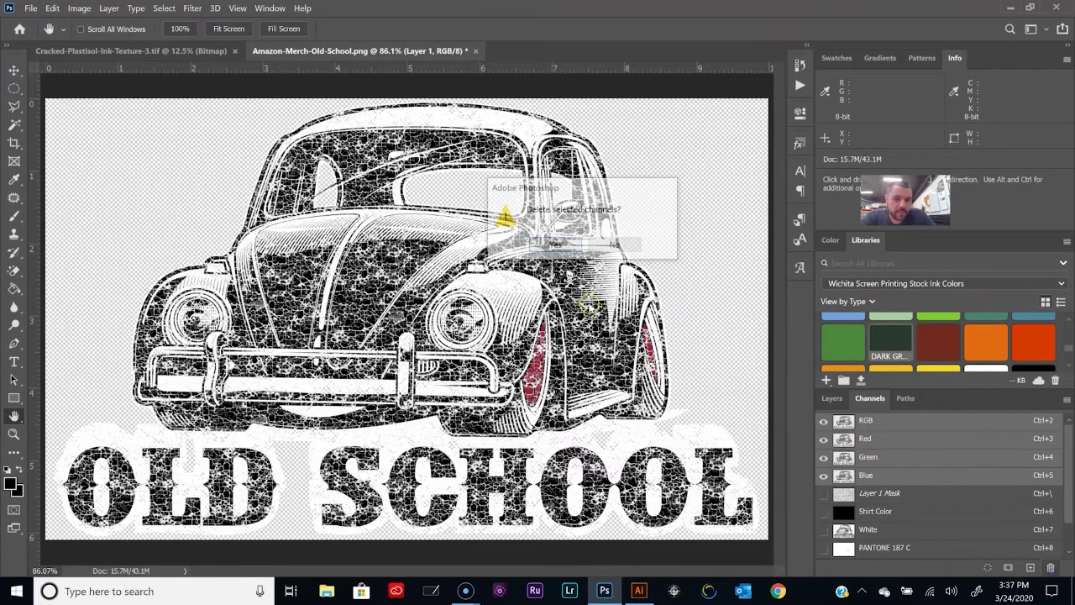
pyautogui.click(555, 243)
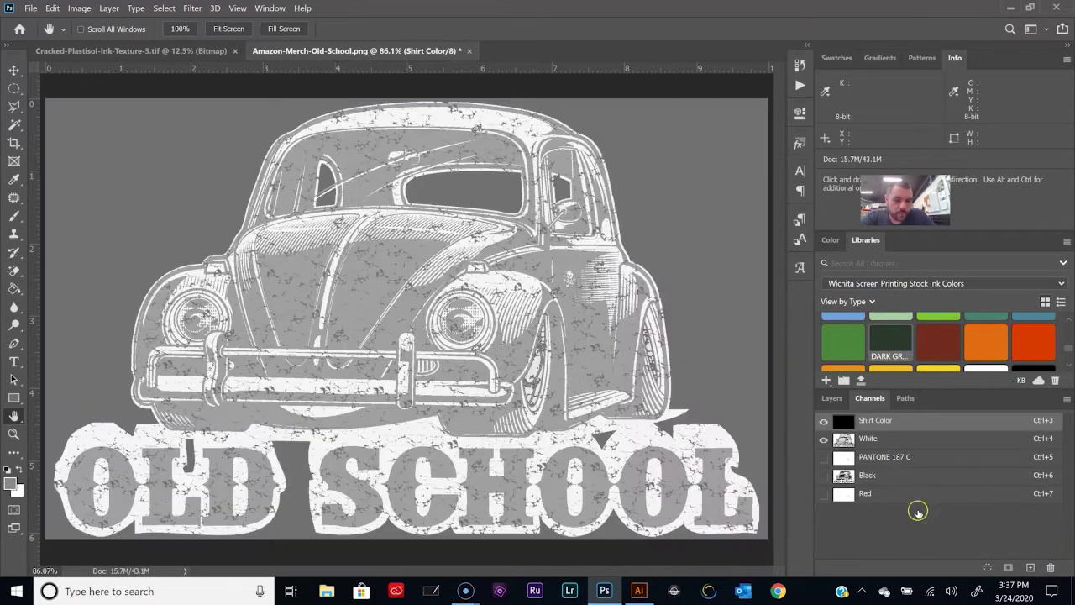
pyautogui.click(824, 420)
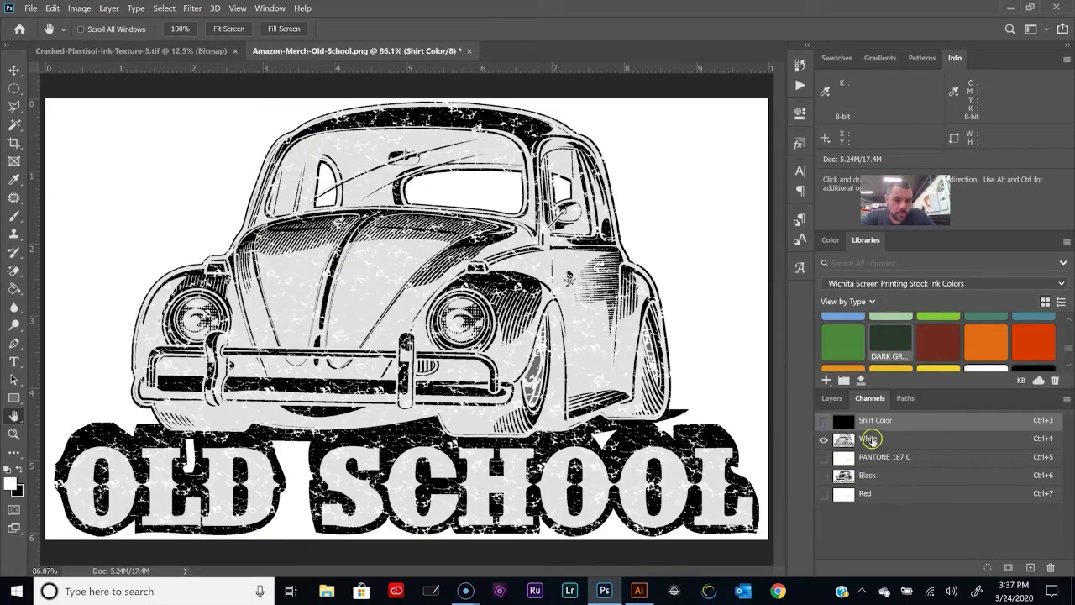
# Step: Select the White channel and check its spot channel options without changing them
pyautogui.click(871, 439)
pyautogui.doubleClick(847, 438)
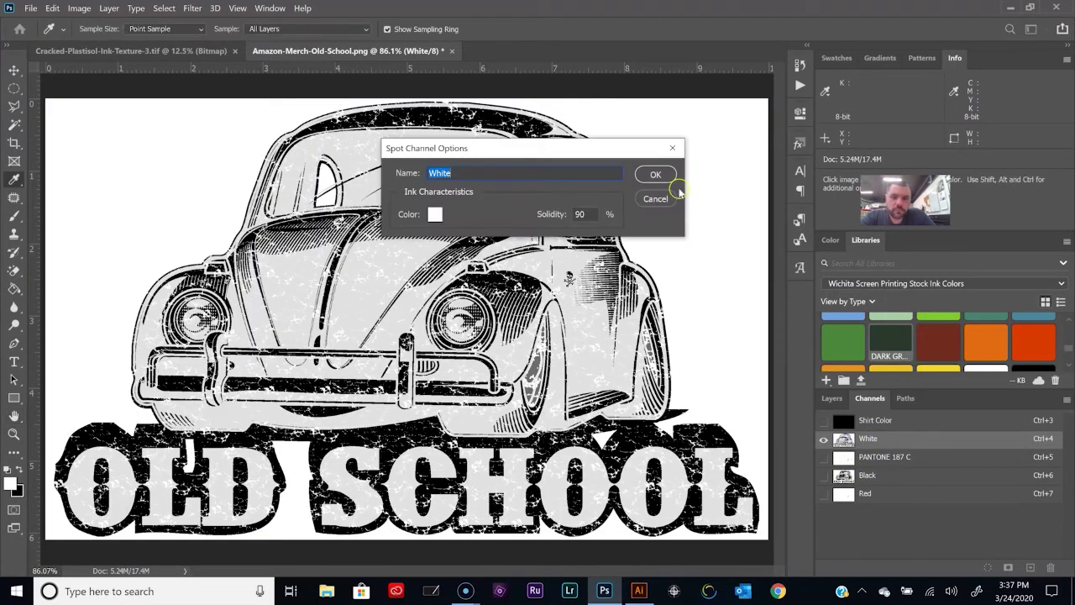
pyautogui.click(654, 174)
pyautogui.press('h')
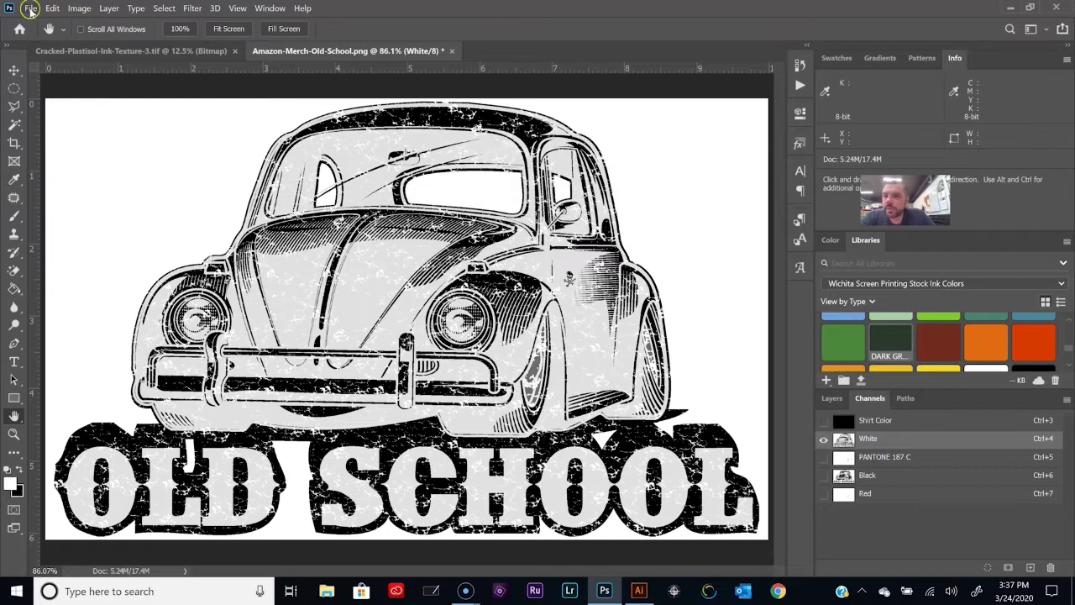
# Step: Set the print color handling to Separations and print the spot channels to the AccuRIP to Epson P800 printer
pyautogui.click(30, 10)
pyautogui.click(51, 367)
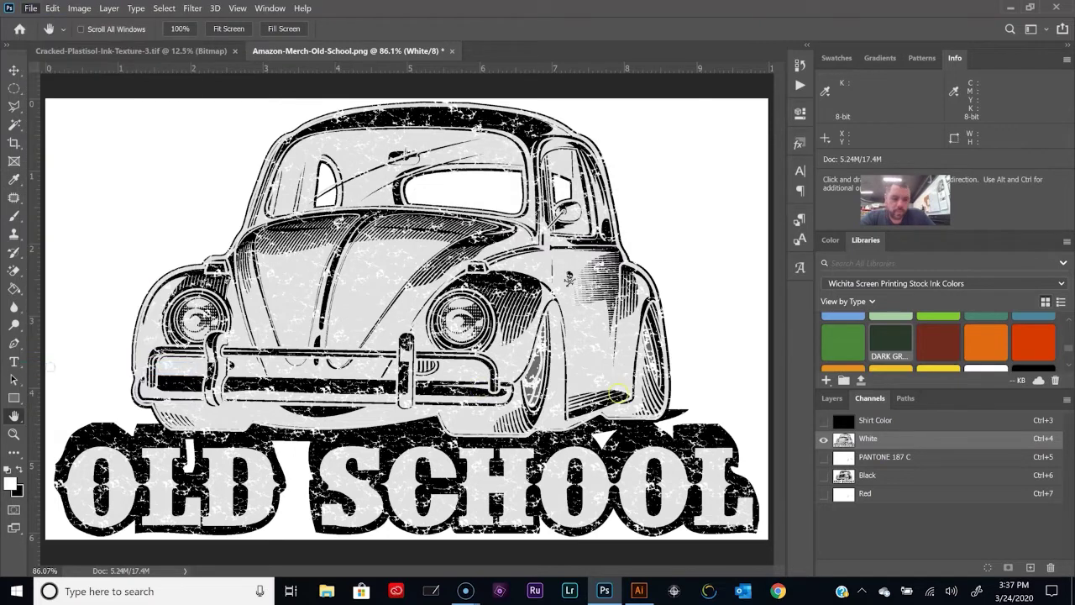
pyautogui.click(640, 298)
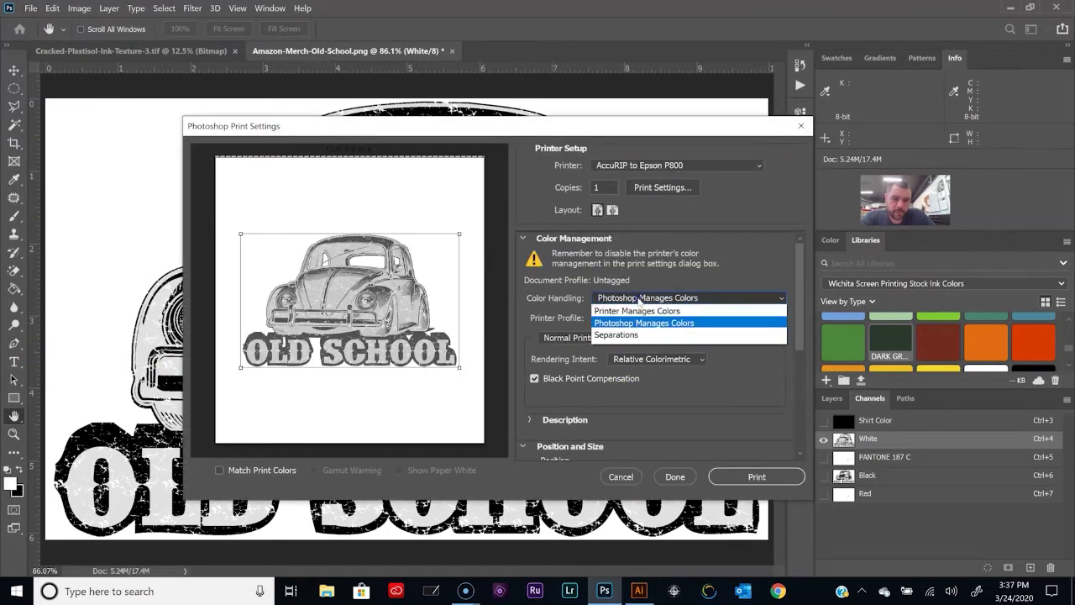
pyautogui.click(625, 335)
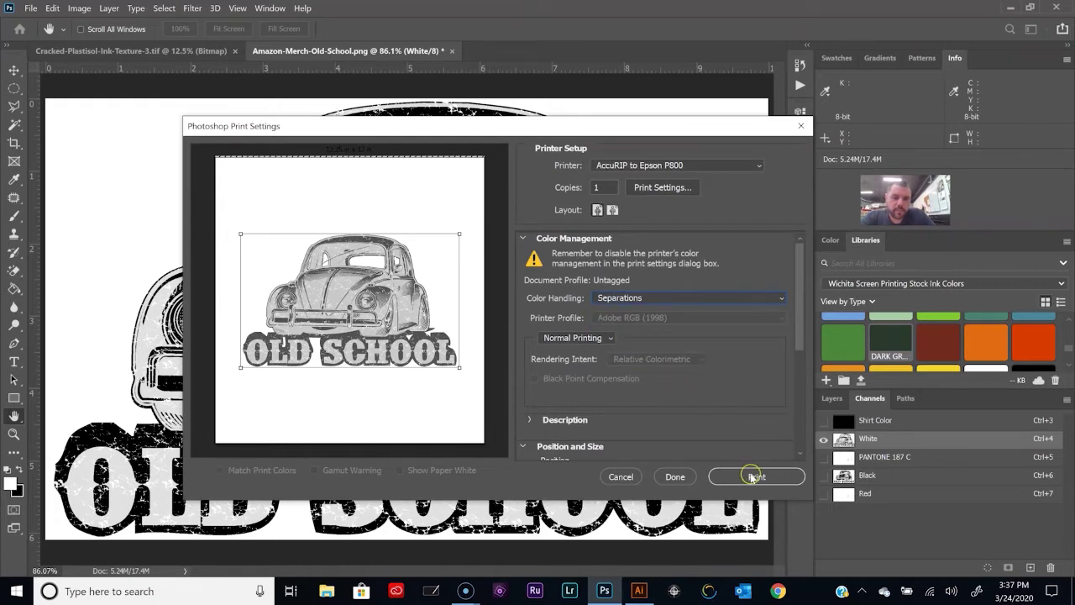
pyautogui.click(754, 476)
pyautogui.click(754, 476)
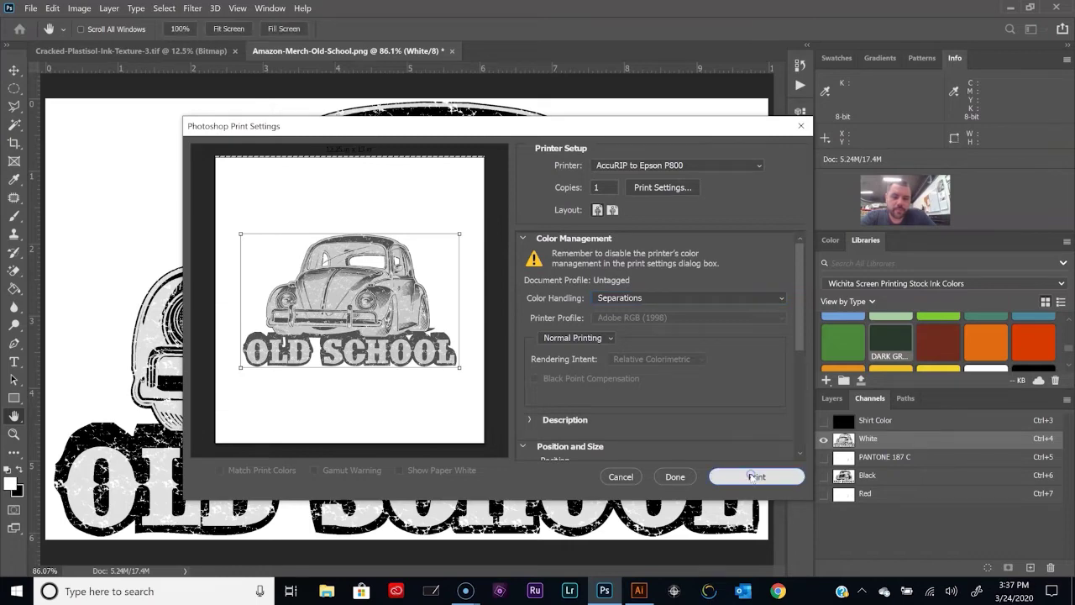